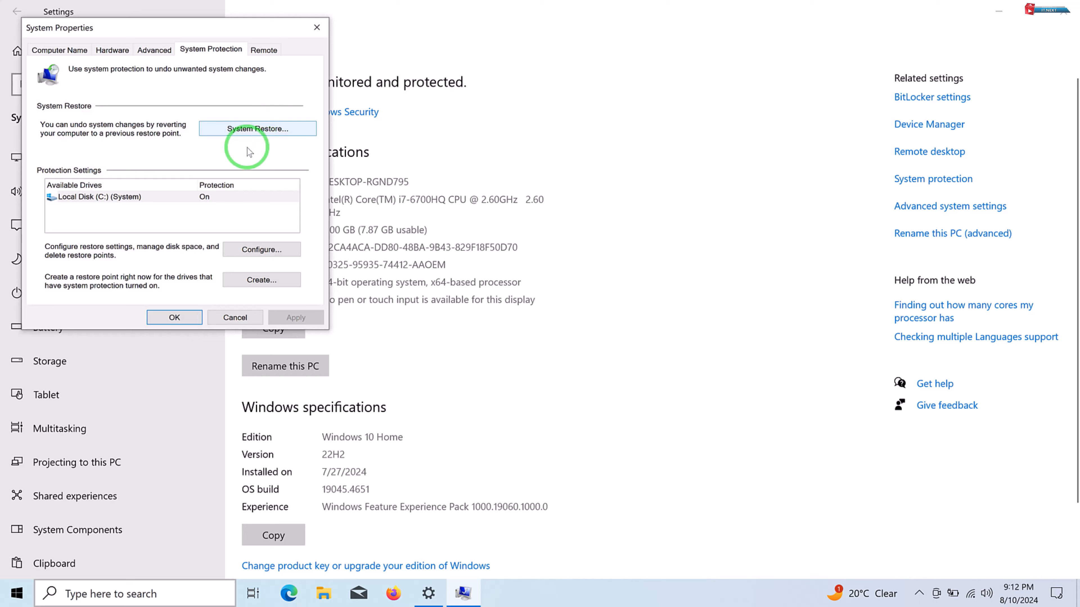
- Create a system restore point described as "last", and close the Settings window and the System Properties dialog
click(276, 282)
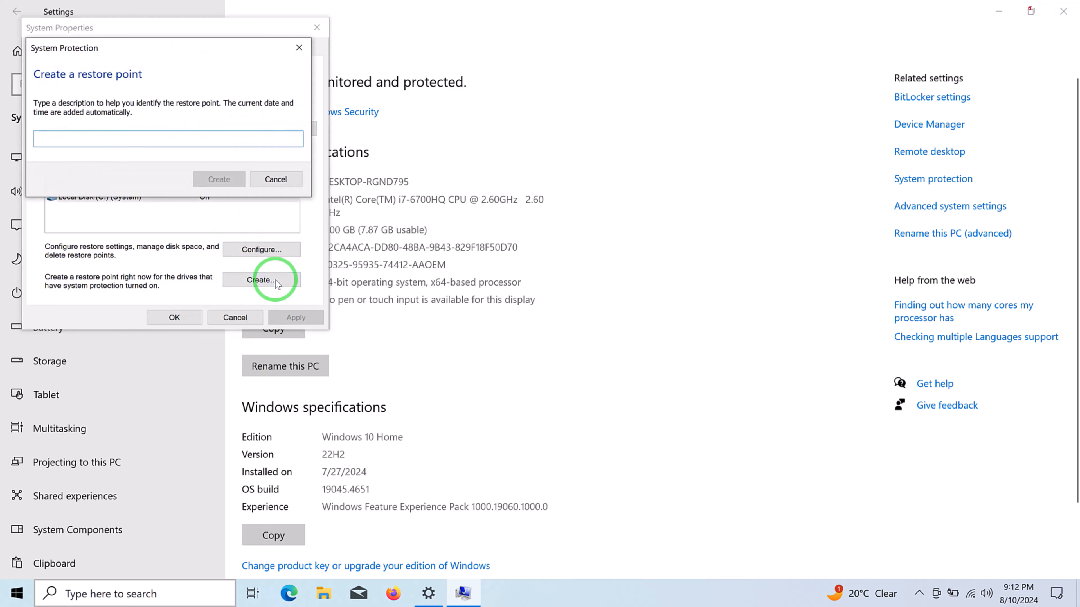
text(la)
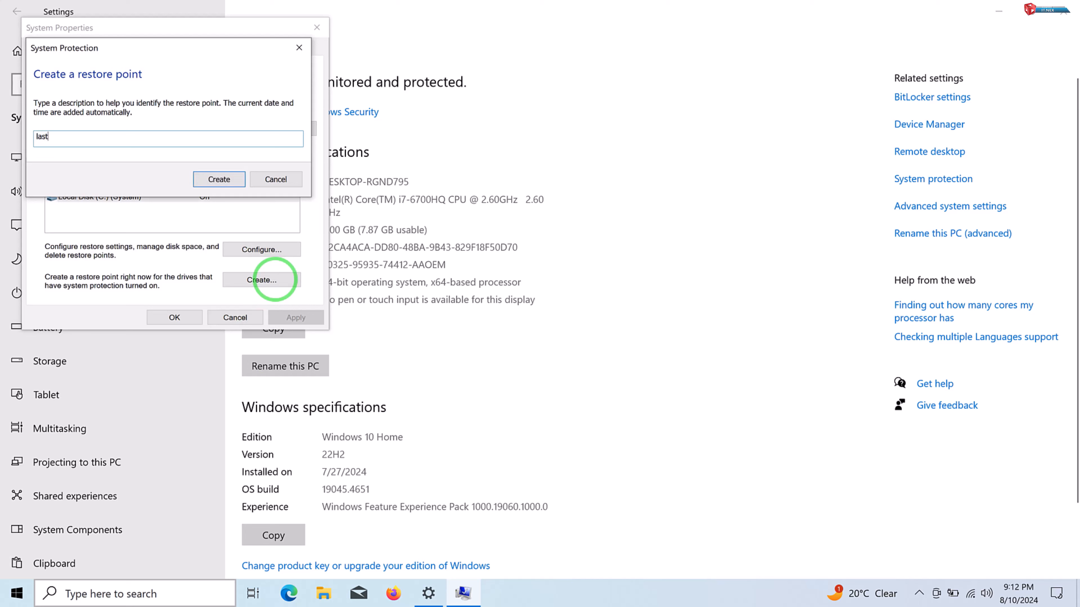
text(st)
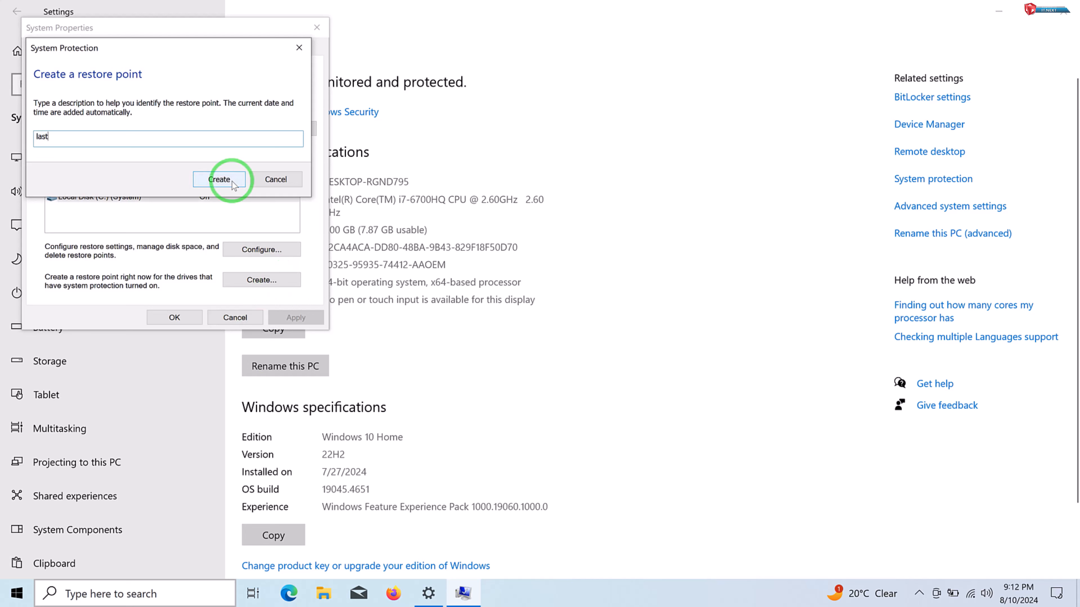
click(229, 179)
click(1063, 11)
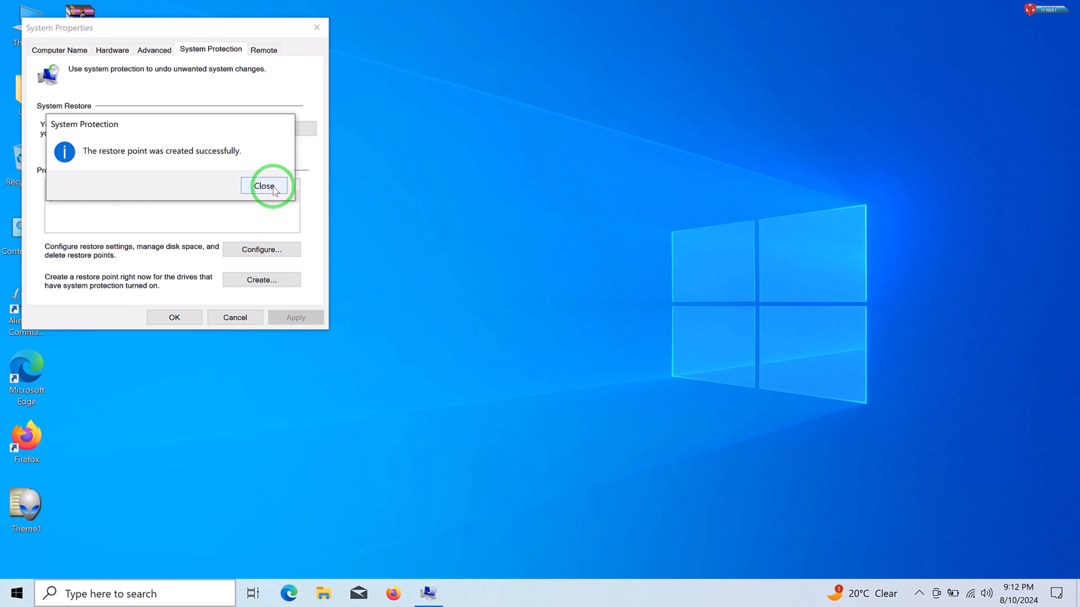
click(264, 185)
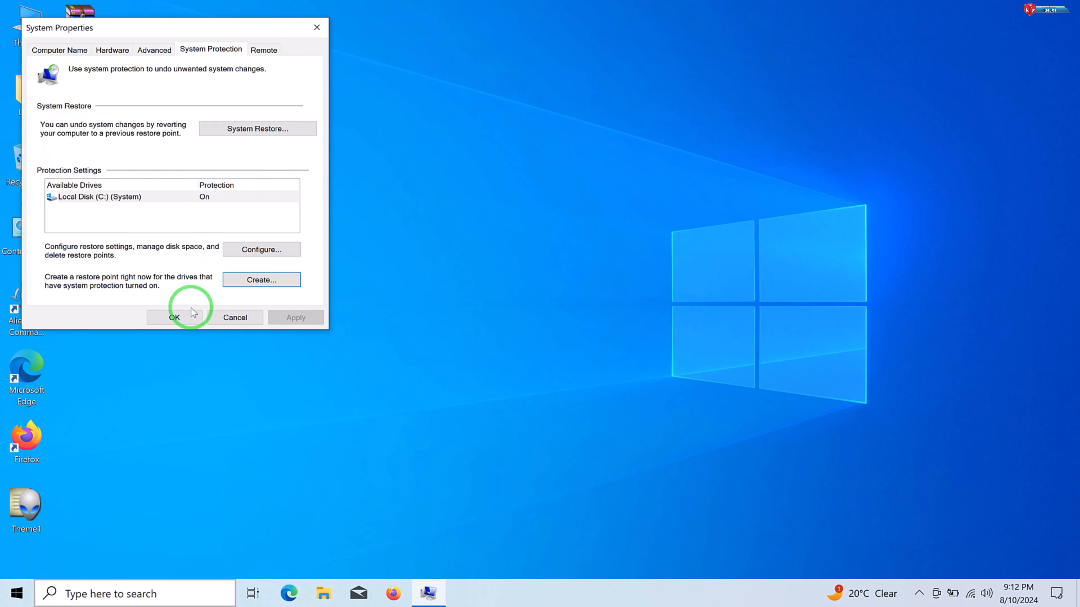
click(175, 318)
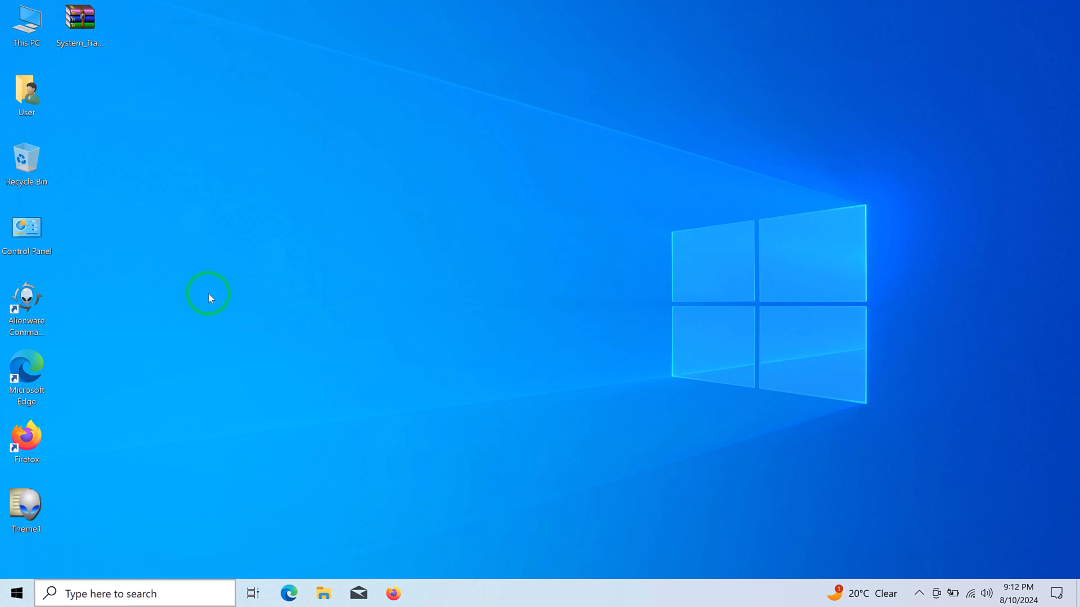
- Extract the System_Transparency_by_Prisoner7 archive on the desktop into its own folder with 7-Zip
right_click(208, 293)
click(239, 331)
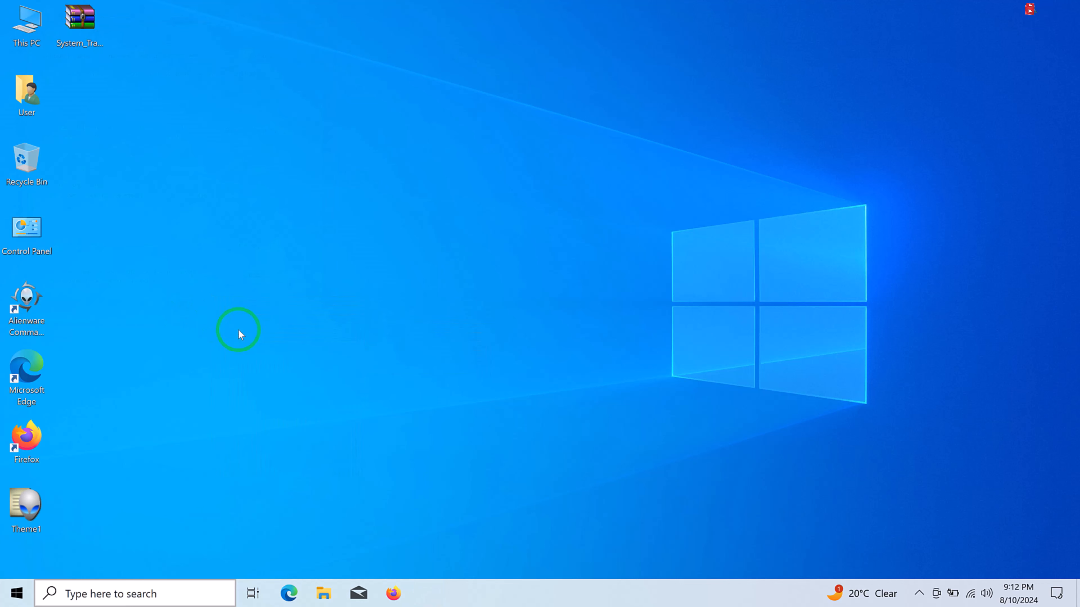
click(83, 35)
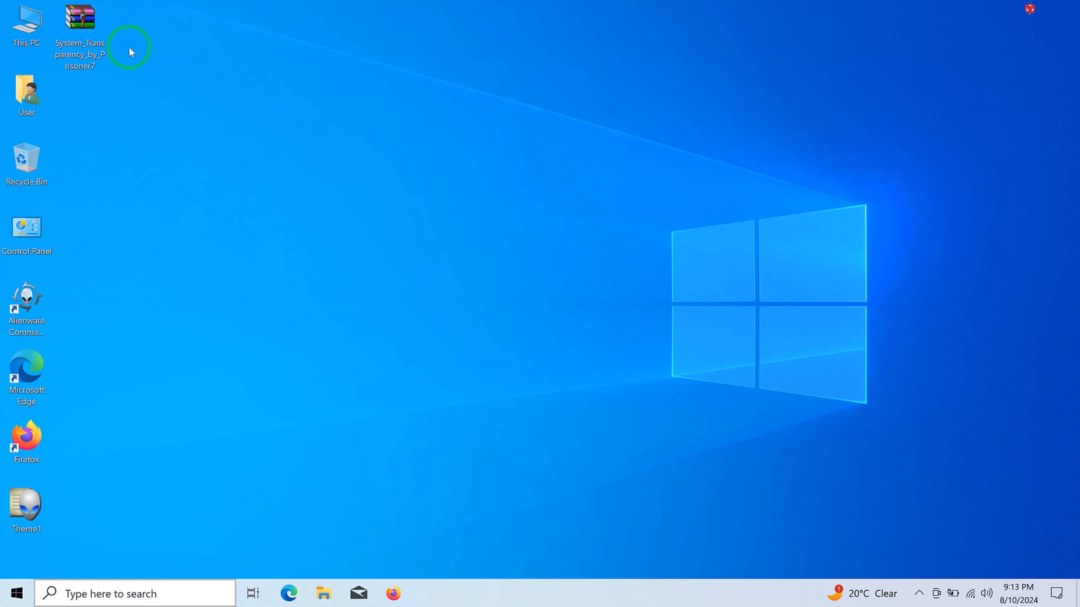
right_click(95, 33)
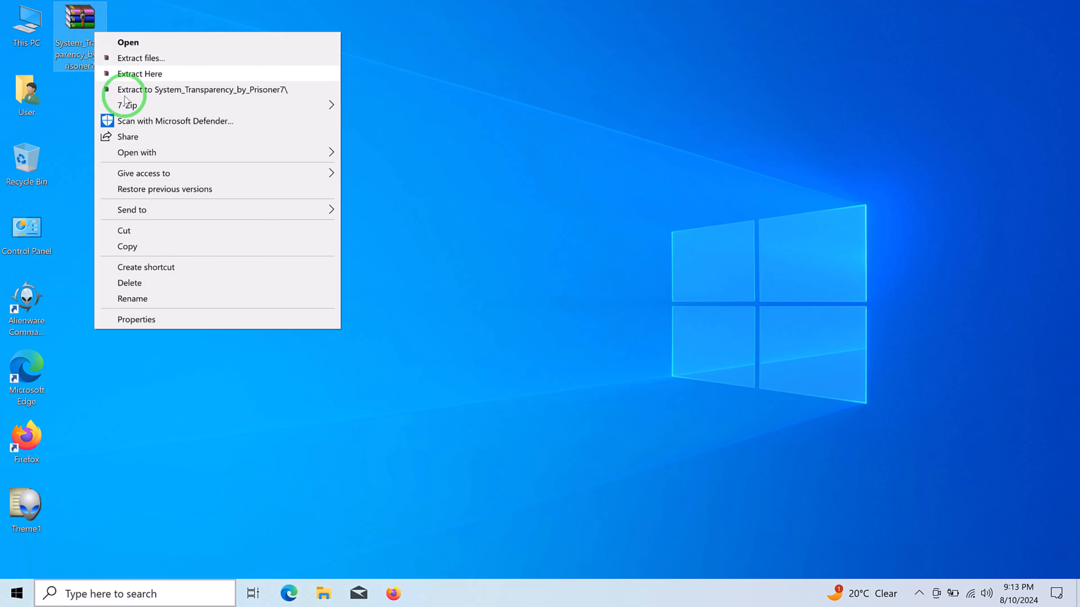
mouse_move(140, 104)
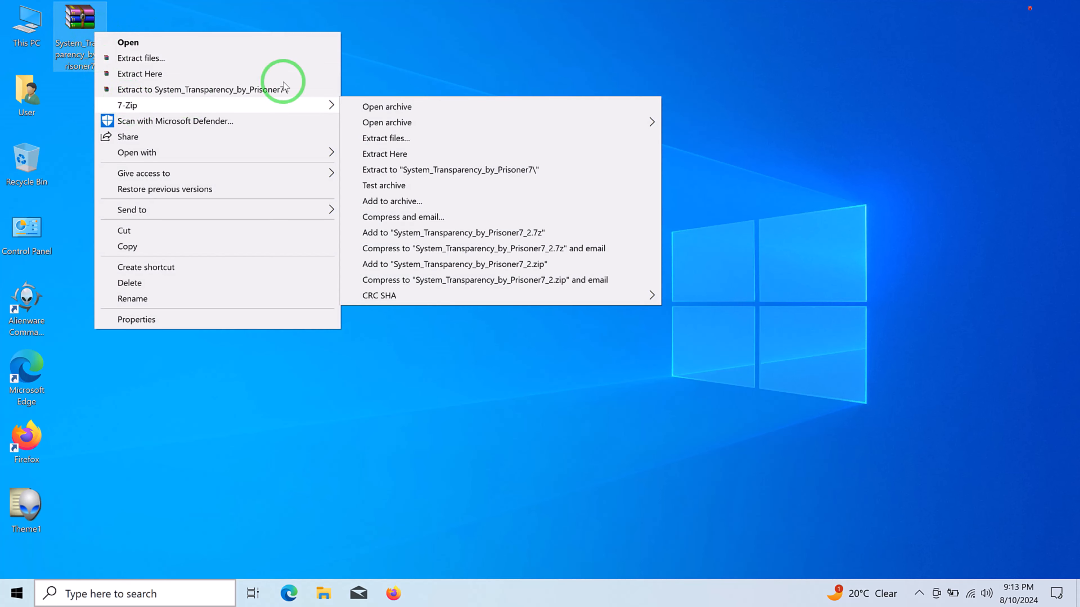
click(423, 167)
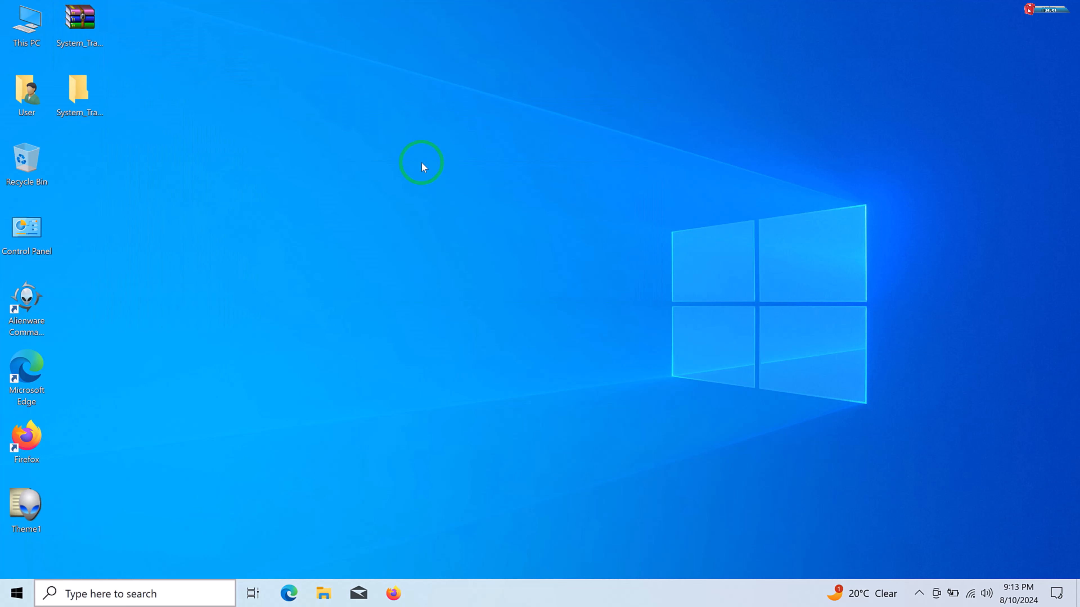
- Move the extracted System_Transparency_by_Prisoner7 folder from the desktop to the root of Local Disk (C:)
right_click(79, 86)
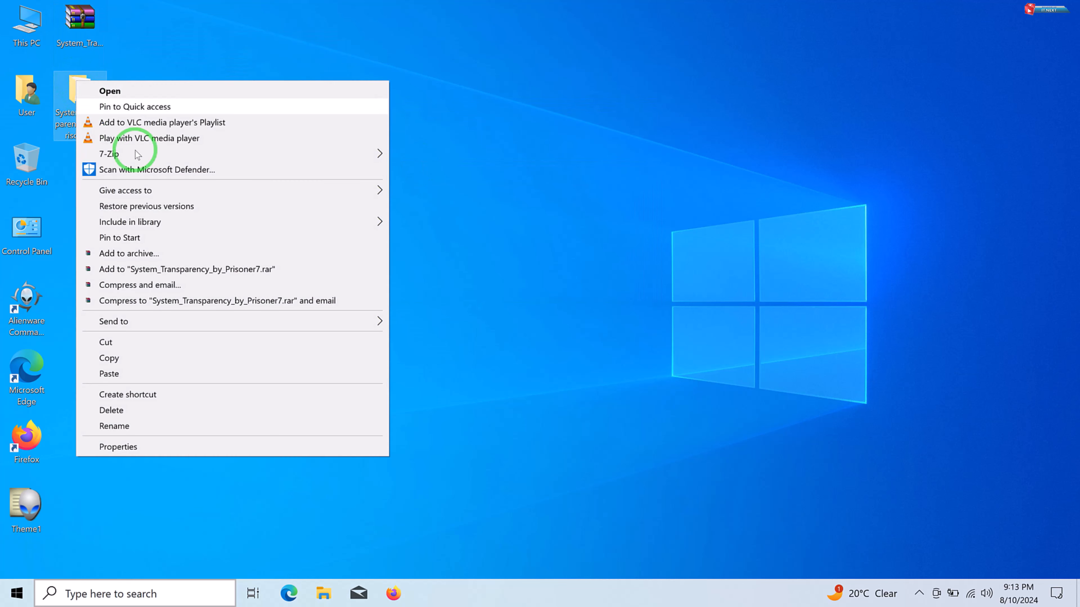
click(157, 342)
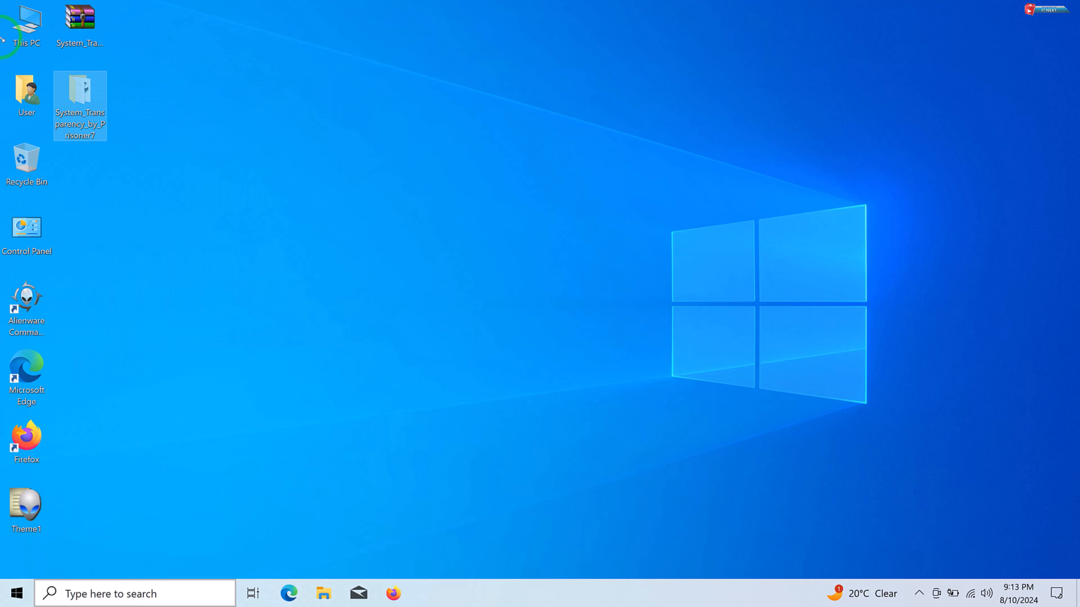
click(29, 27)
double_click(29, 28)
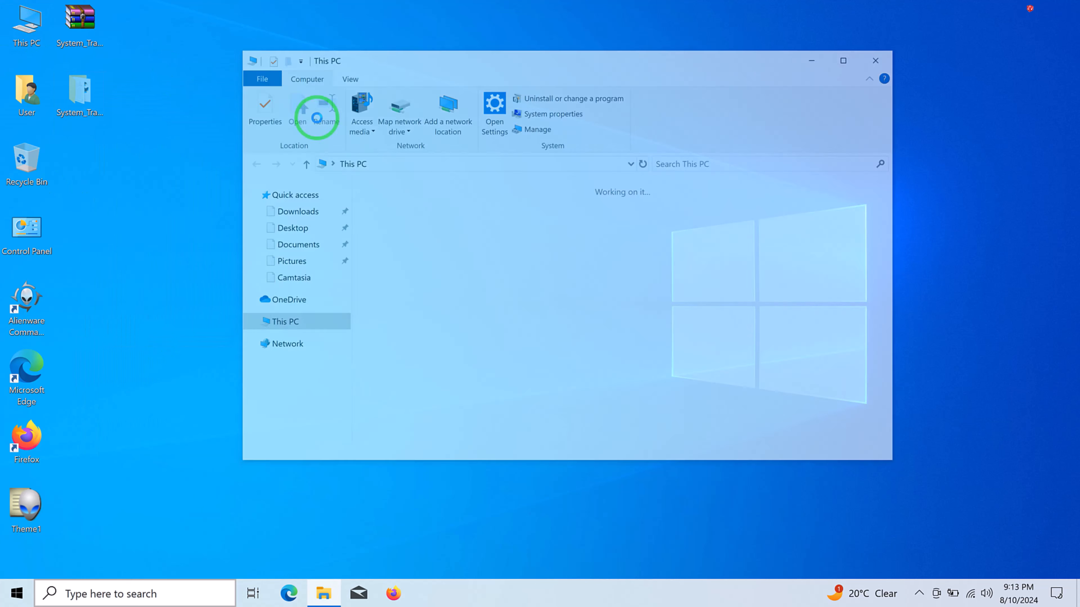
double_click(618, 366)
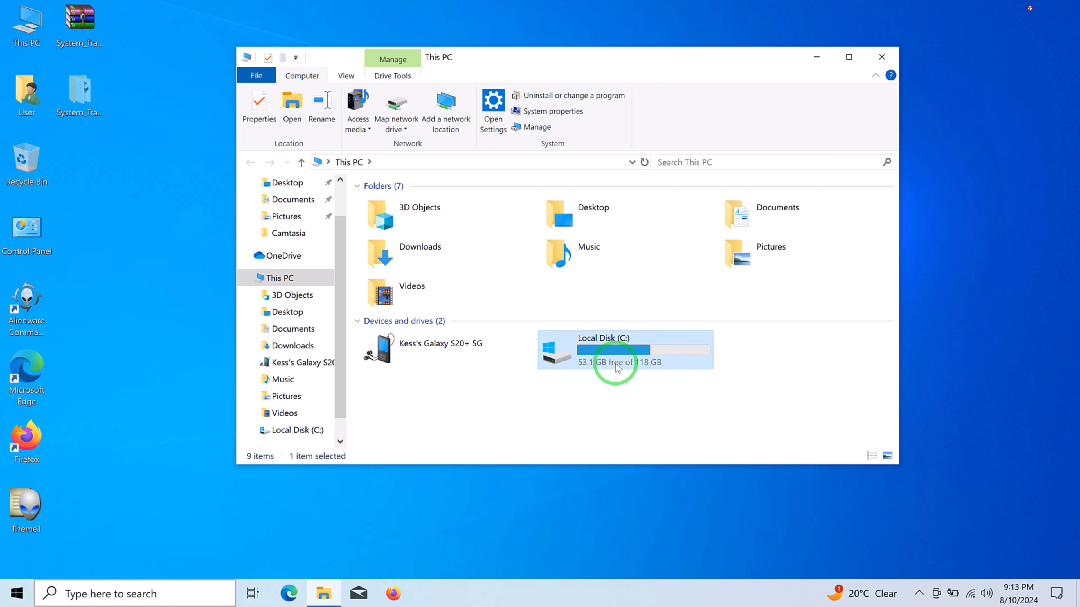
right_click(484, 366)
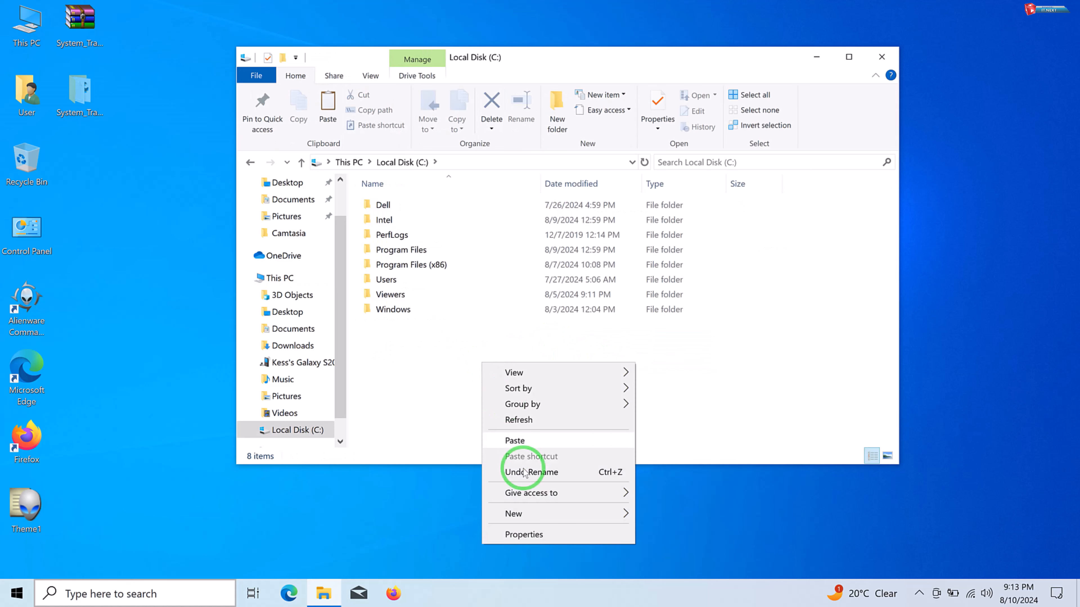
click(526, 445)
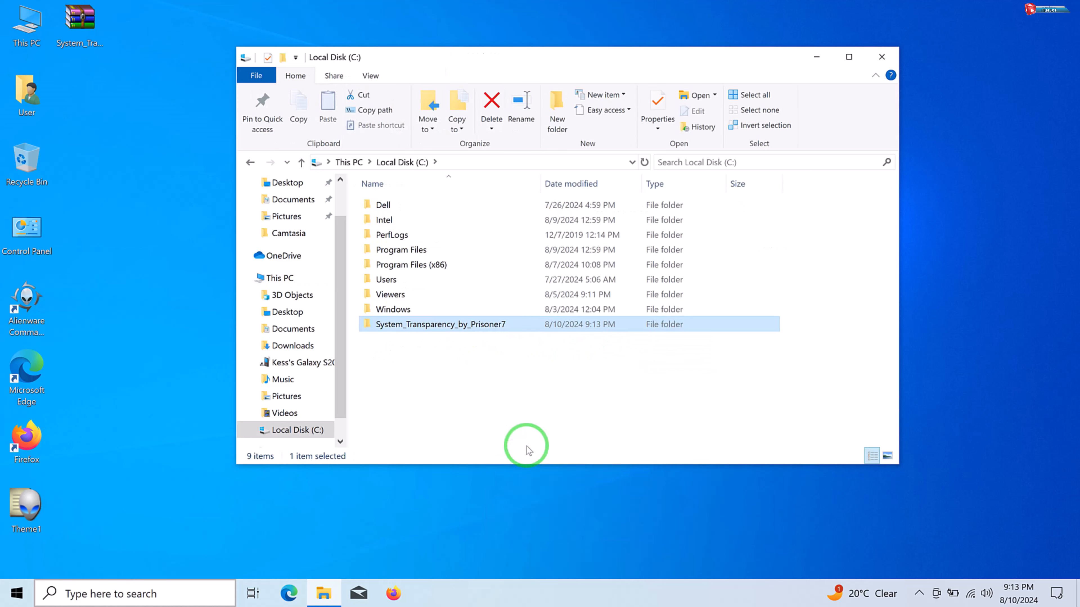
click(477, 362)
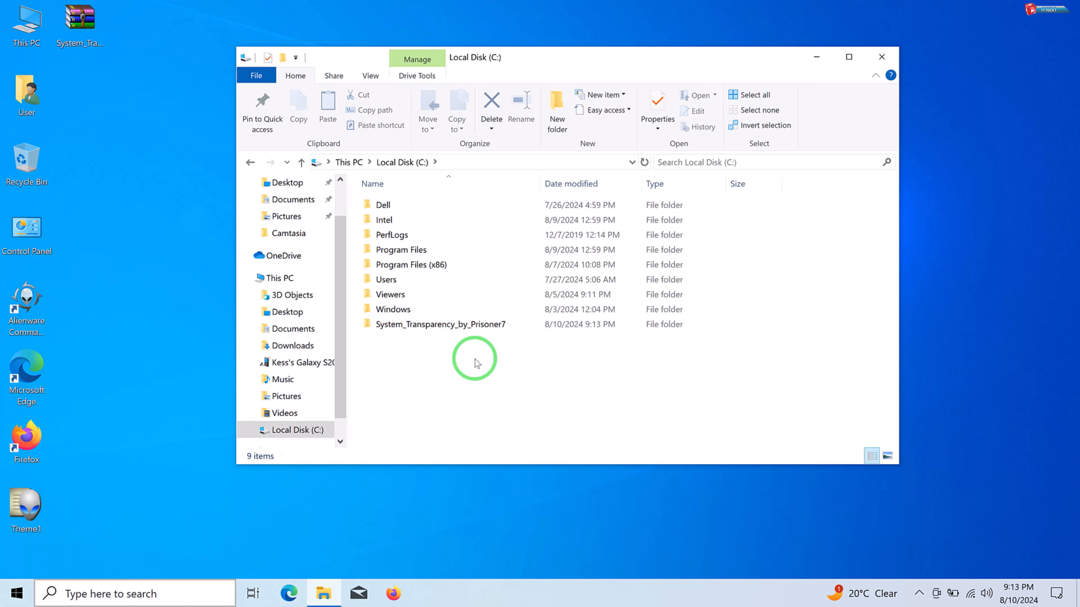
- Copy the System Transparency application from inside the System_Transparency_by_Prisoner7 folder on drive C
double_click(478, 326)
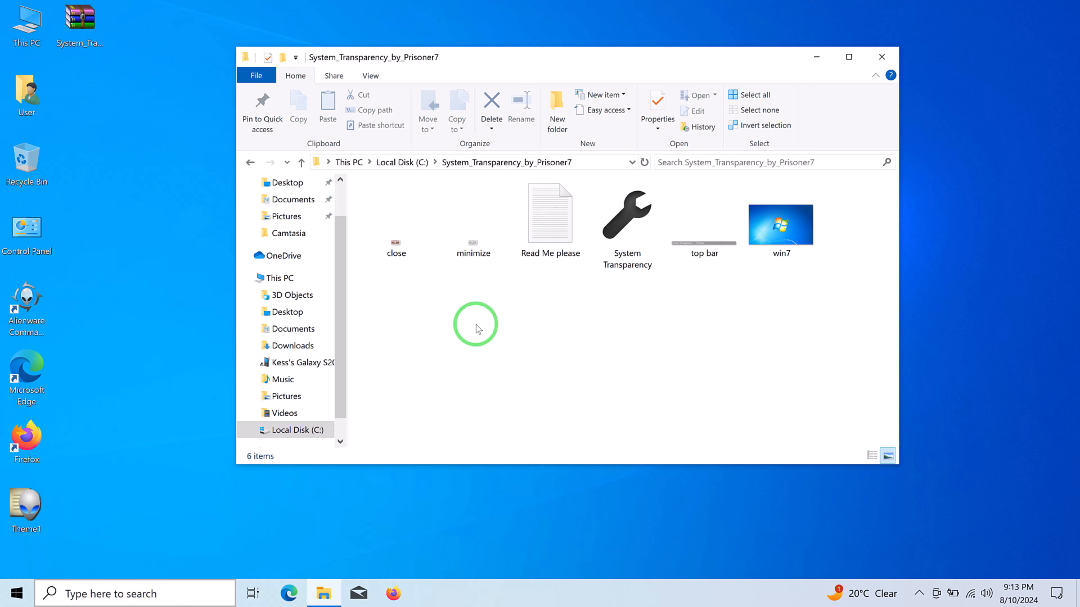
click(621, 231)
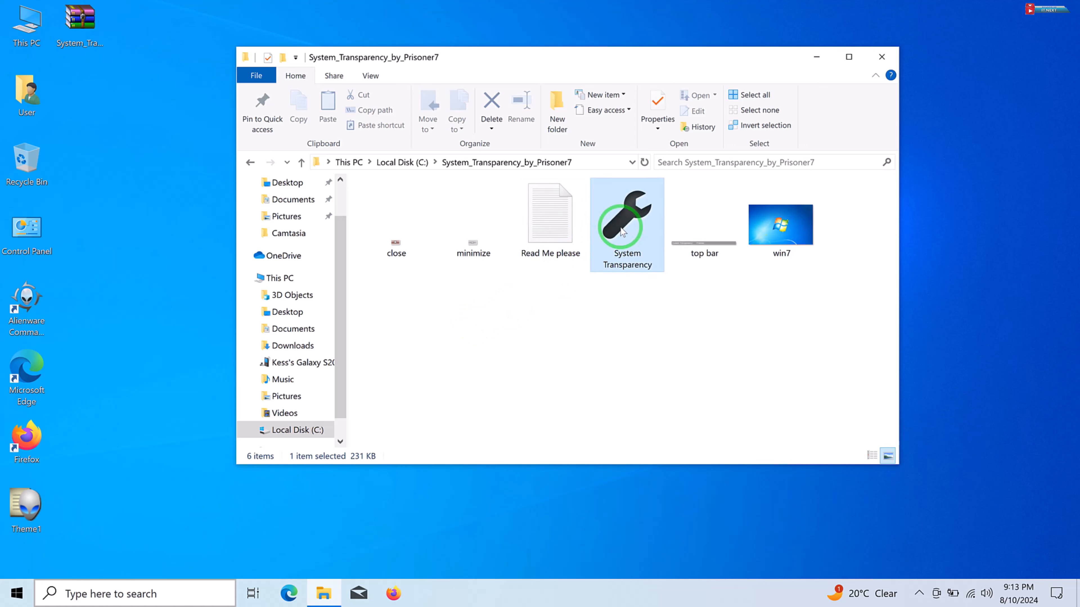
right_click(621, 225)
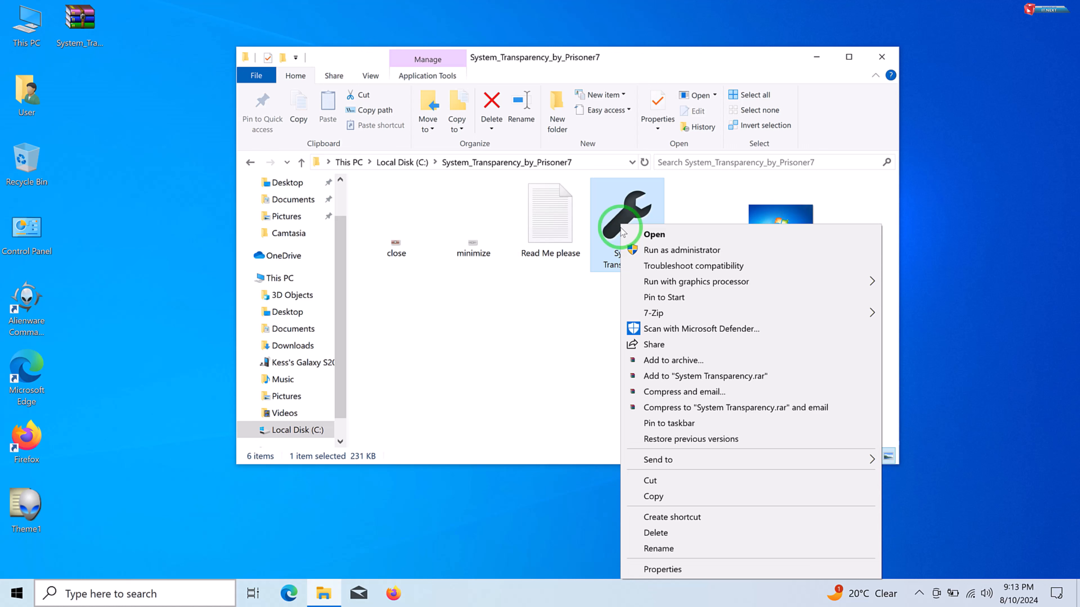
click(680, 502)
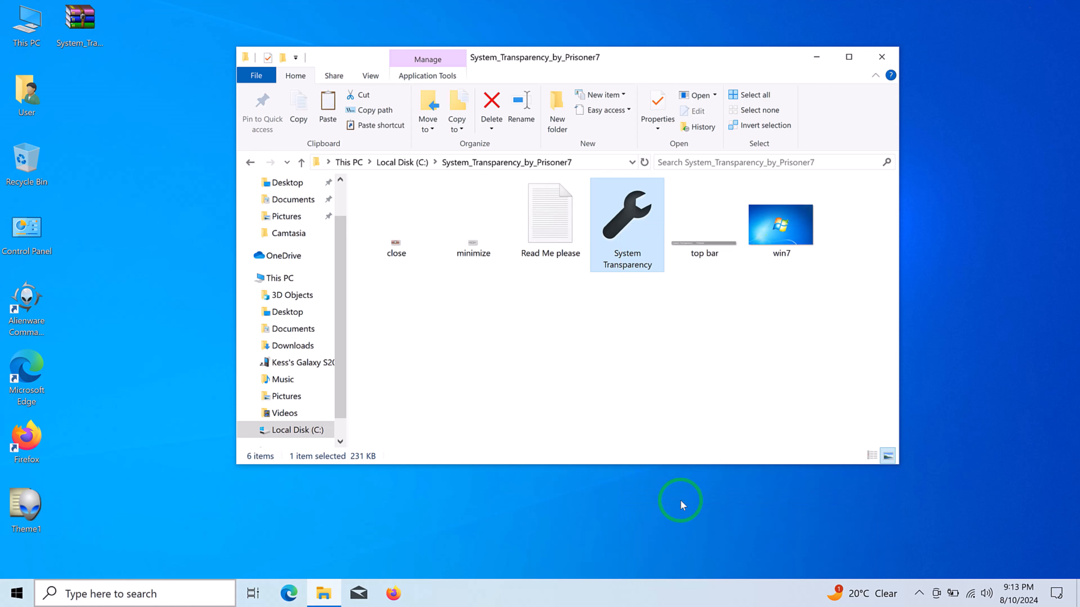
- Open the Start Menu Programs Startup folder with a "shell:" command through Run
right_click(15, 594)
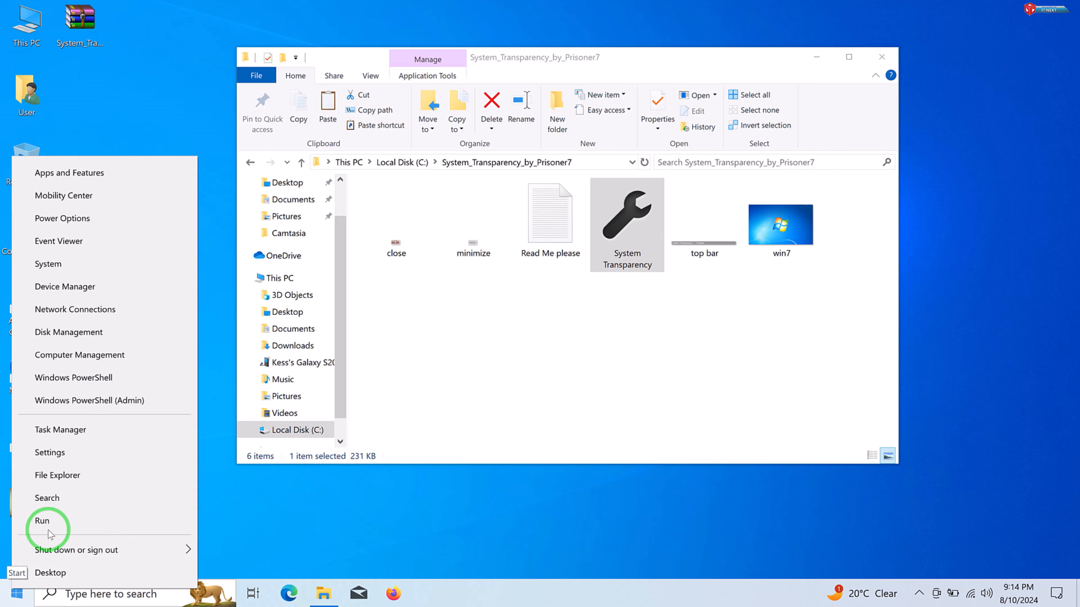
click(42, 521)
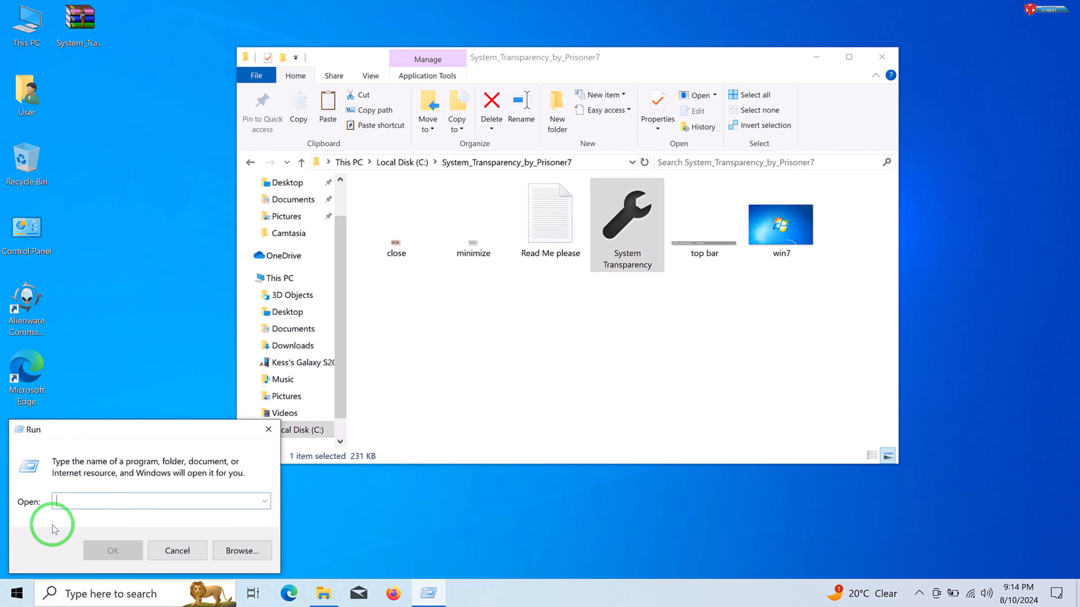
text(shel)
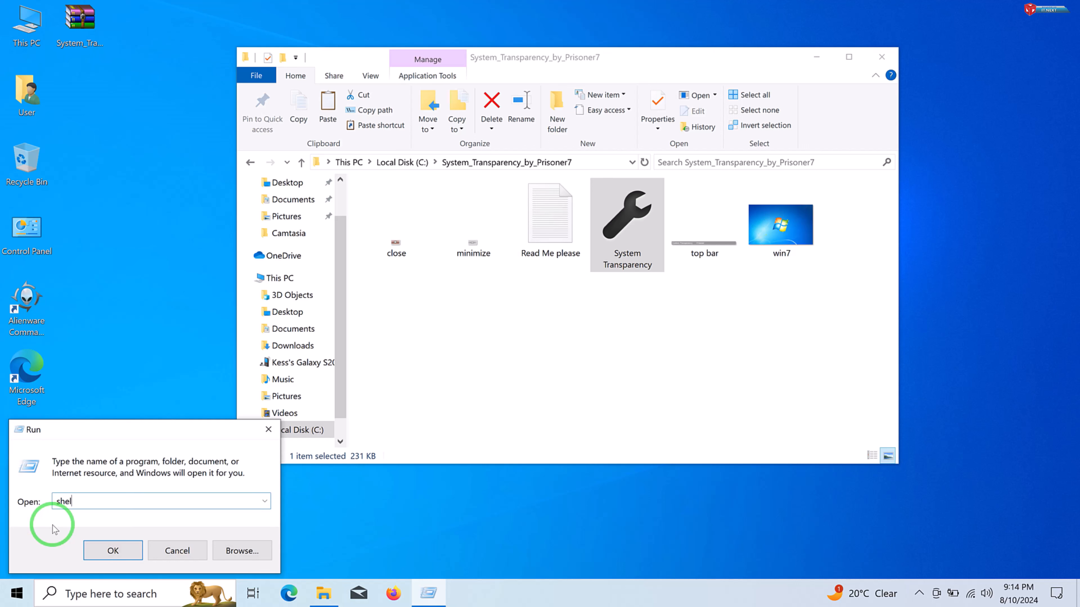
text(l:startup)
click(114, 551)
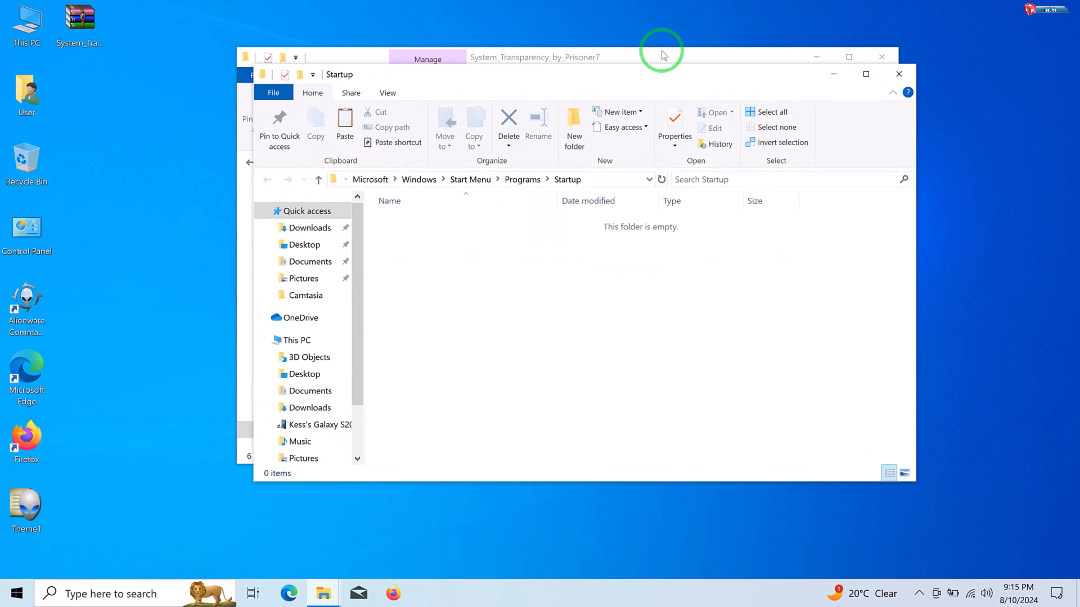
- Paste the copied System Transparency application into the Startup folder and close the System_Transparency_by_Prisoner7 window
drag(649, 80, 432, 162)
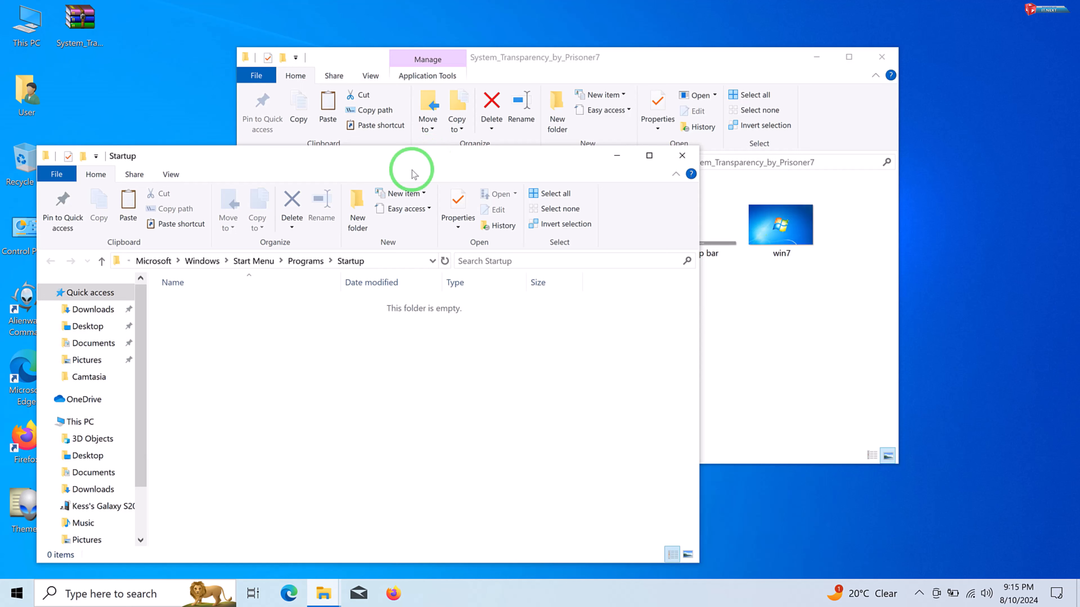
click(392, 358)
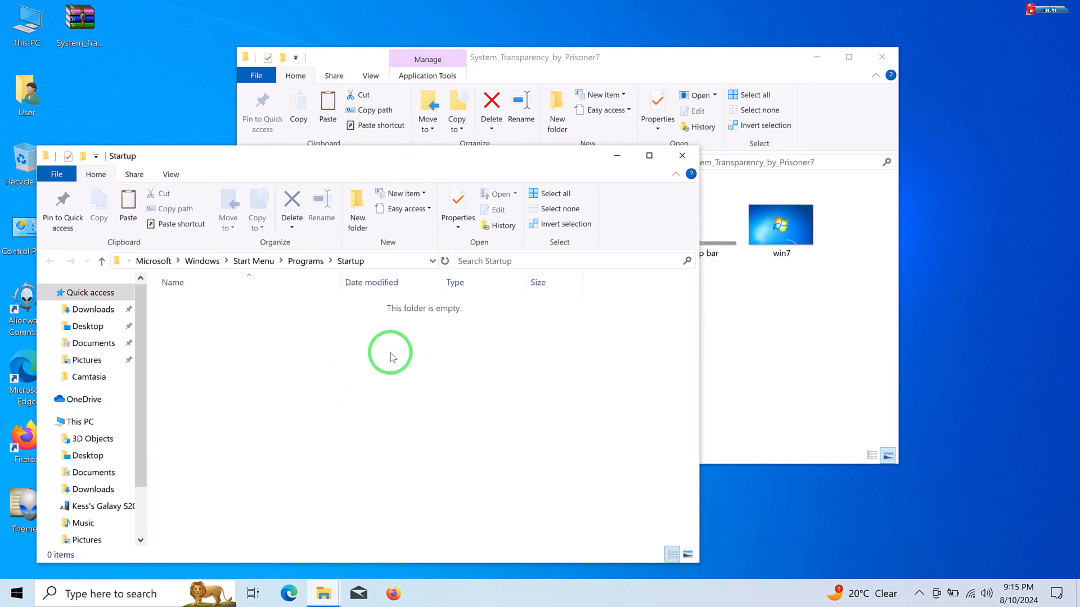
right_click(302, 364)
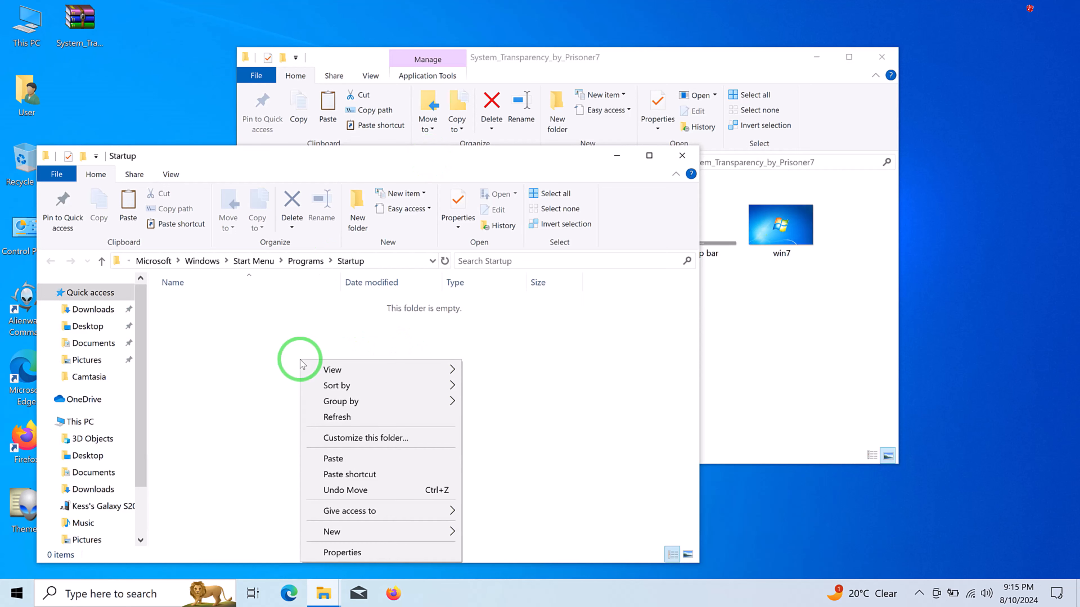
click(337, 459)
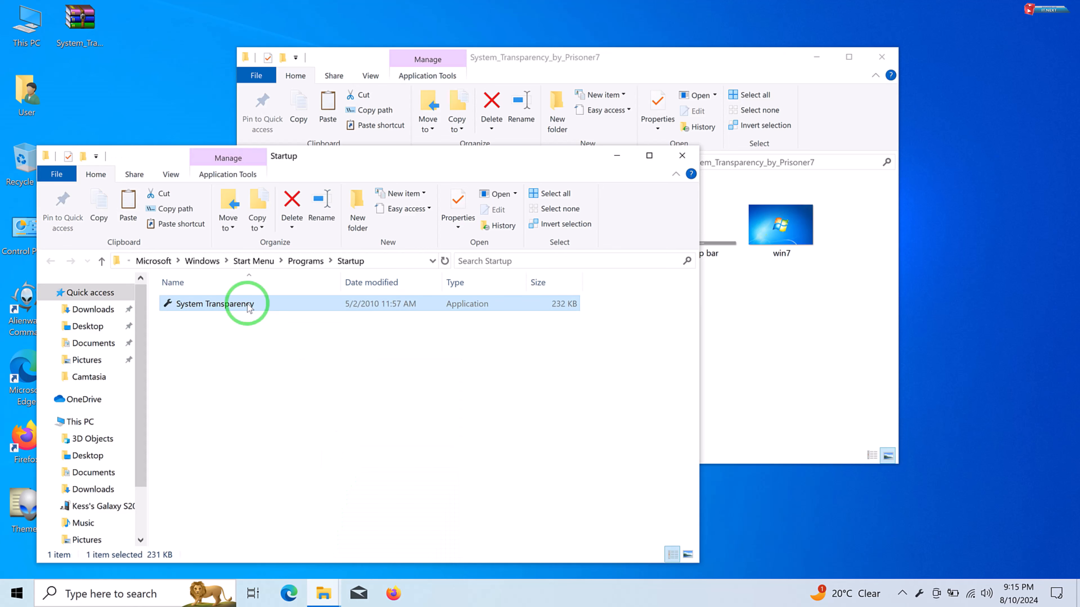
click(844, 65)
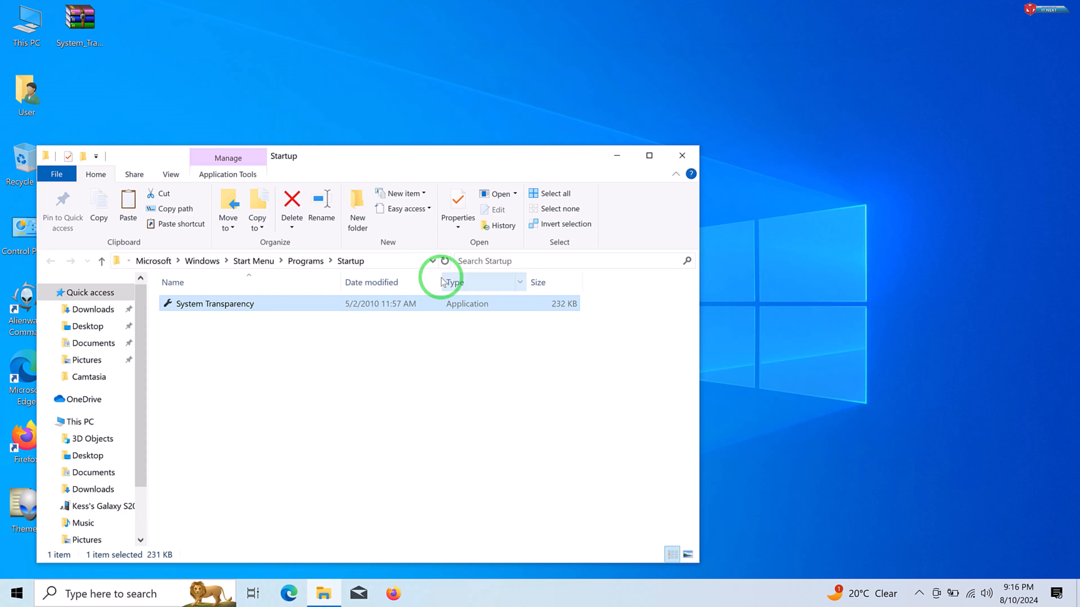
- In the systemtransparency configuration file in Documents, set trans to 230 and explorer to 1, and save it
click(94, 351)
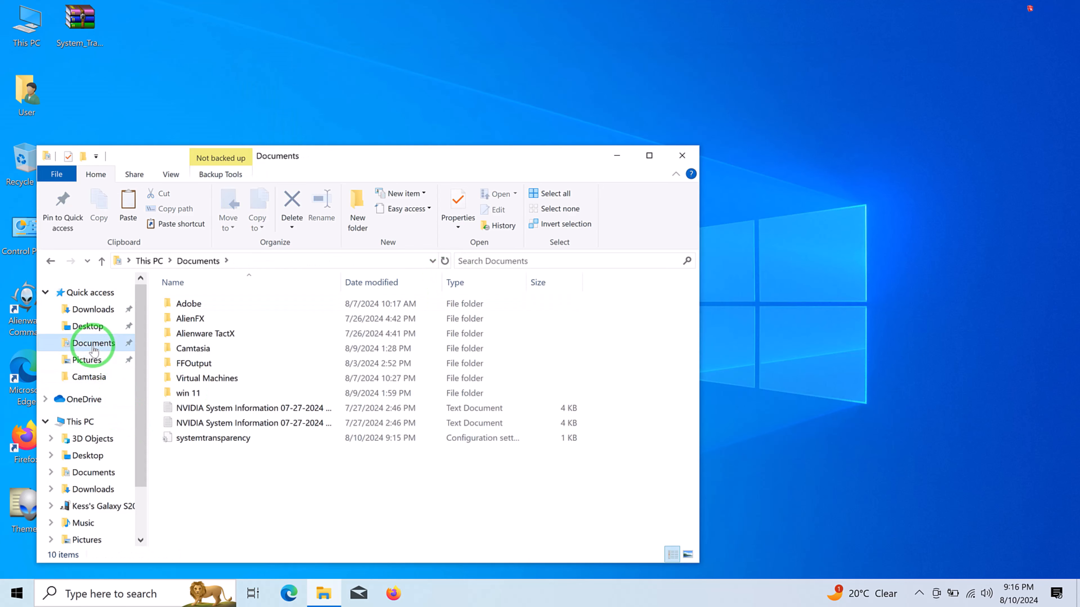
double_click(231, 442)
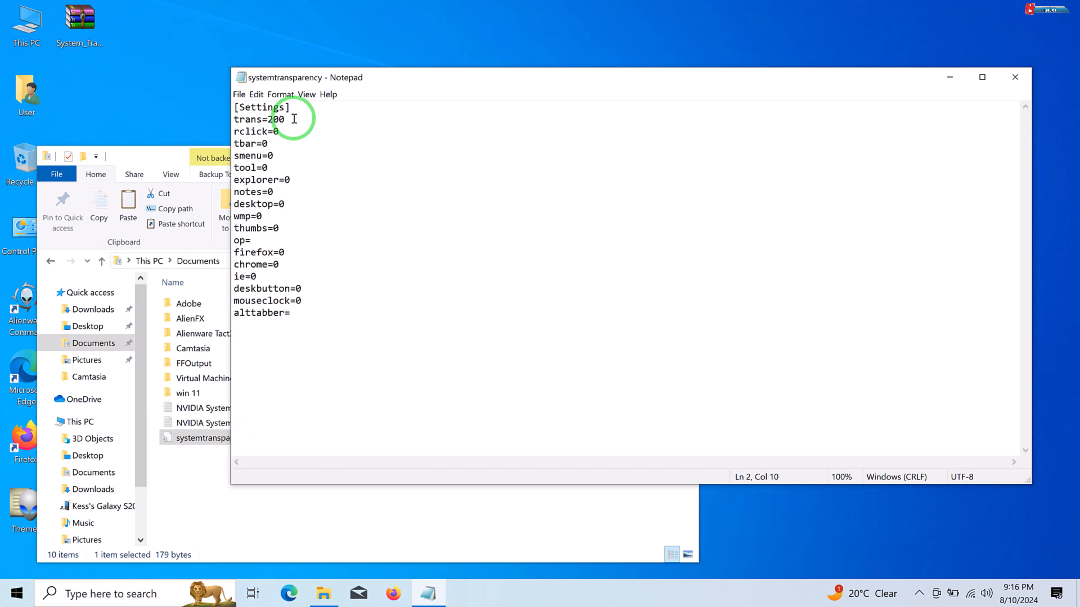
key(BackSpace)
key(BackSpace)
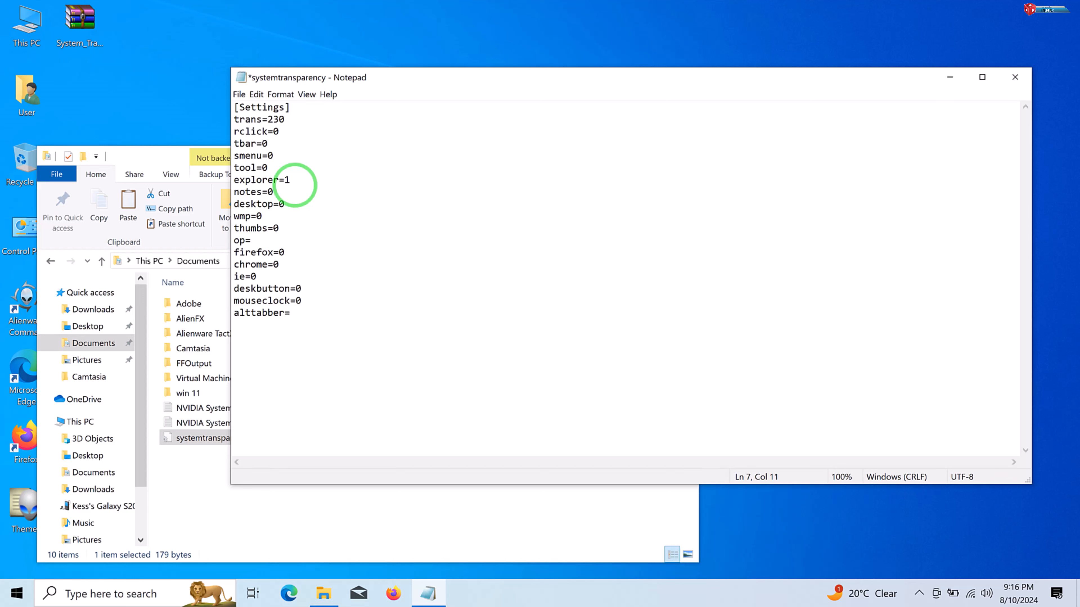
click(241, 97)
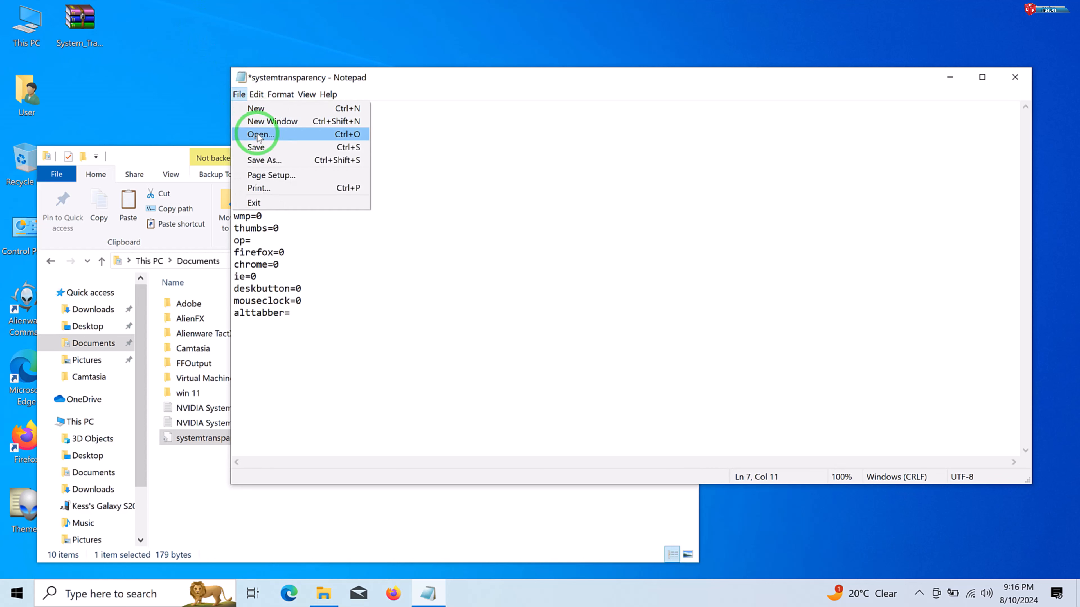
click(256, 147)
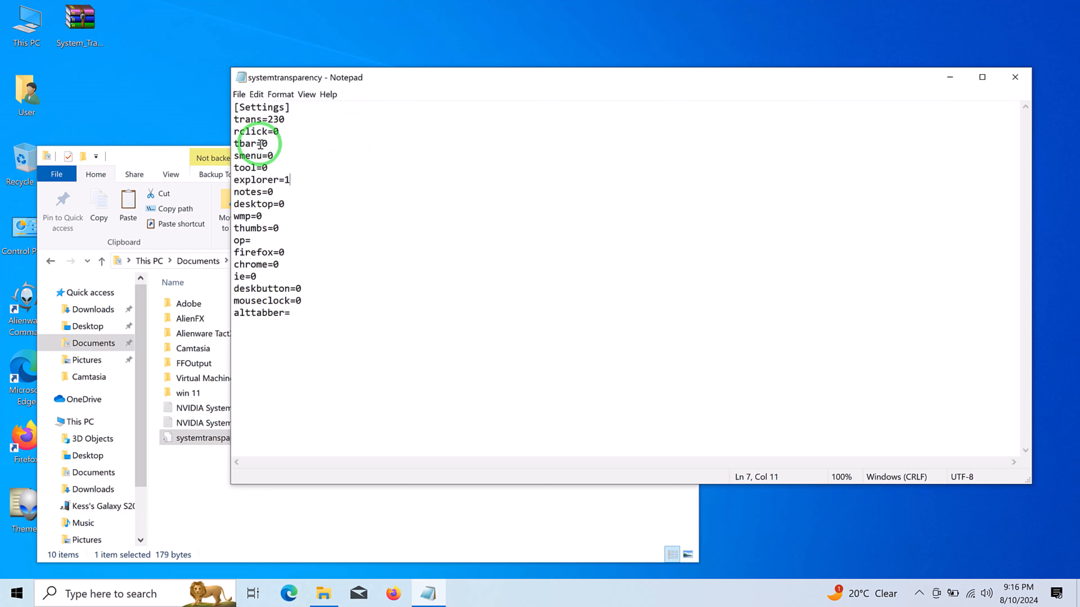
- Close the configuration file and the Documents window, and open Setup and Info for the running System Transparency tool
click(1020, 84)
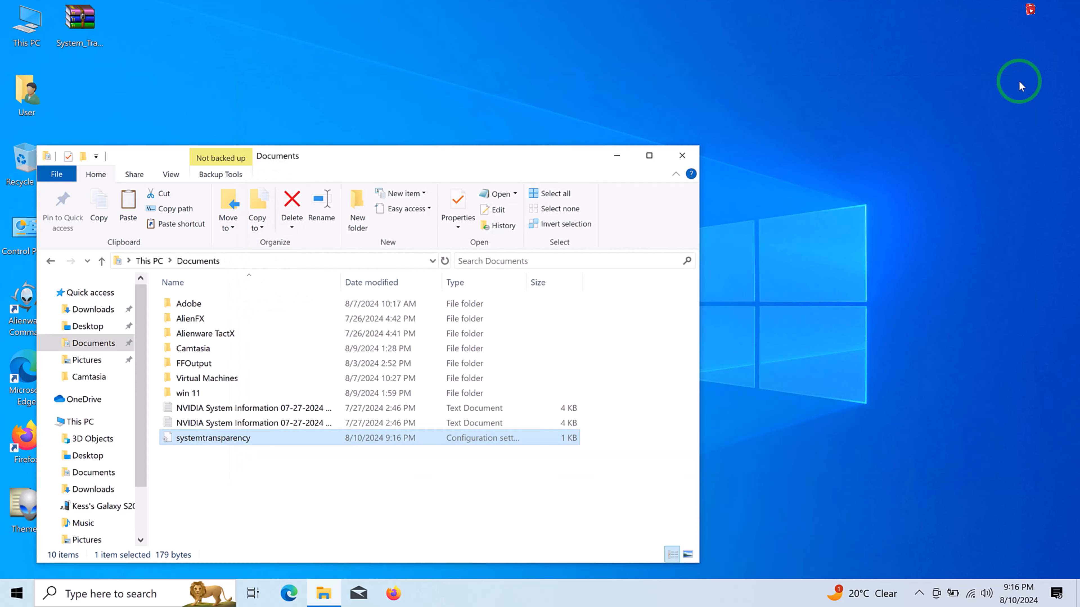
click(680, 157)
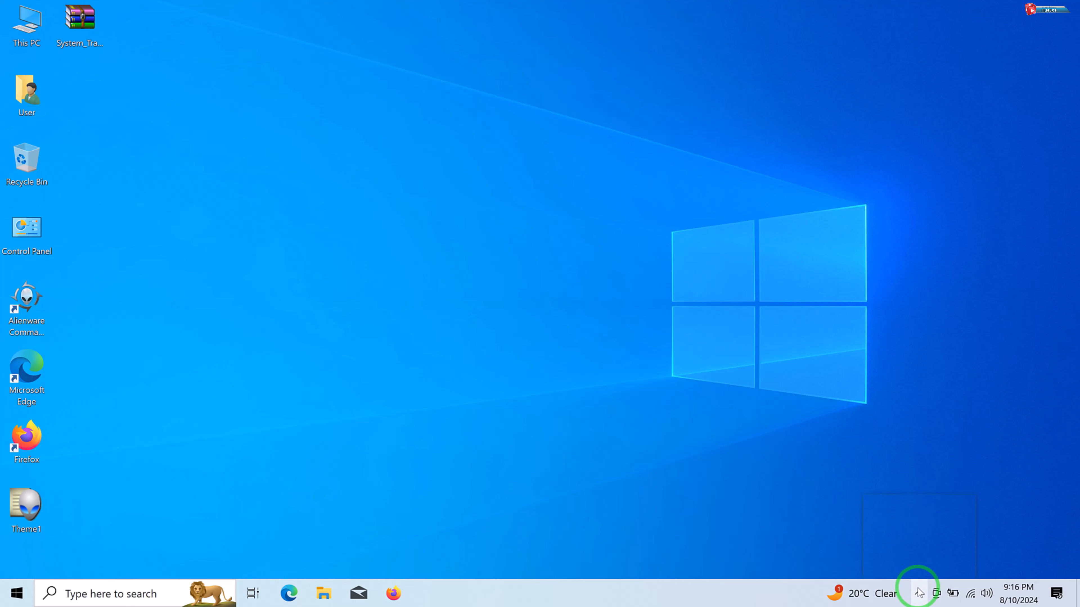
right_click(905, 566)
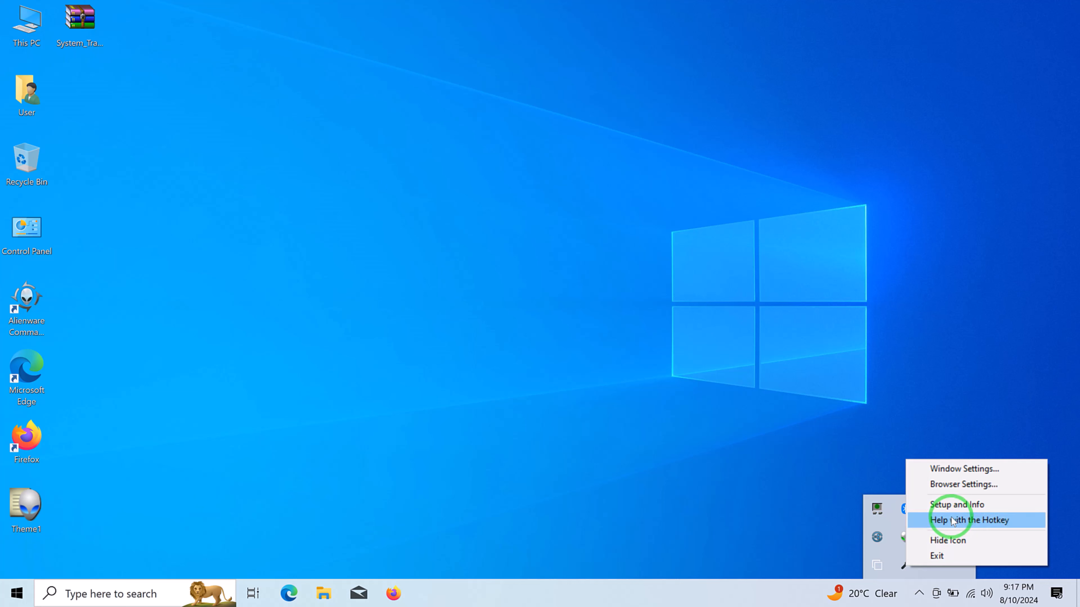
click(956, 505)
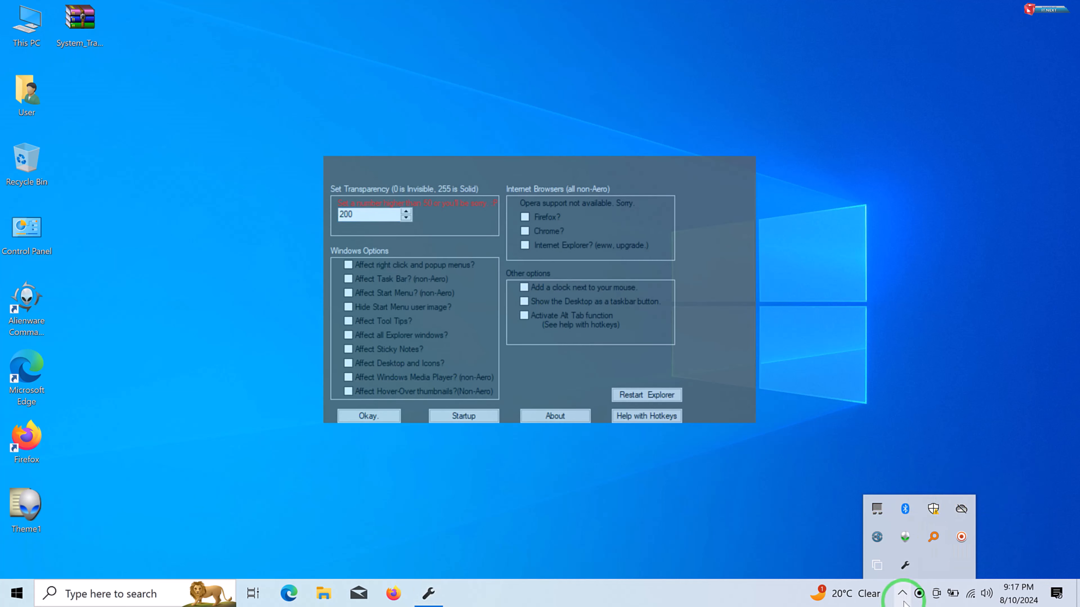
click(573, 378)
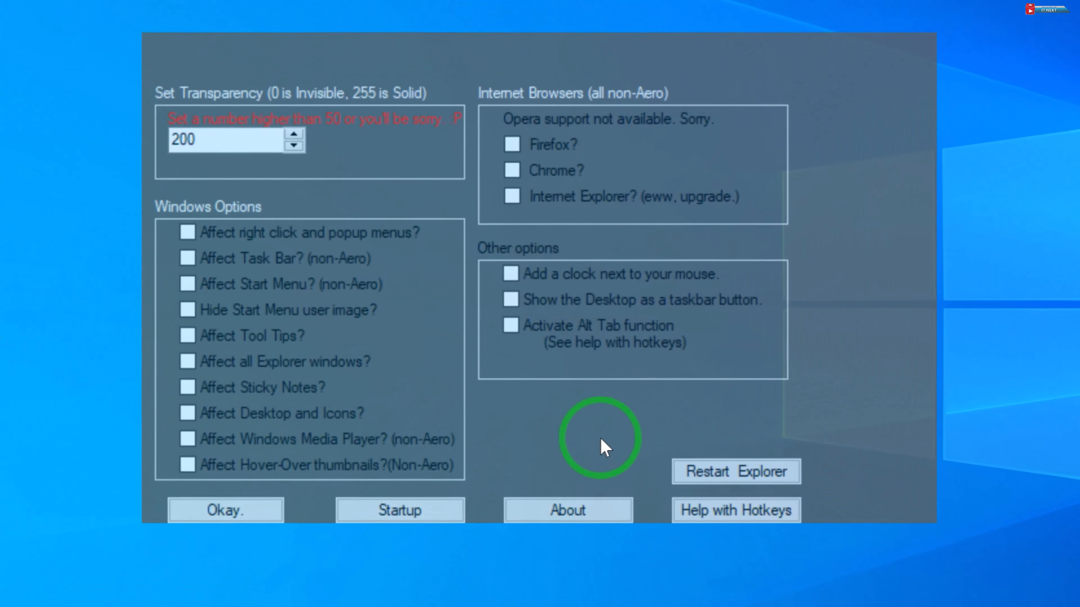
- Set the System Transparency value to 230 and enable "Affect all Explorer windows?"
click(215, 142)
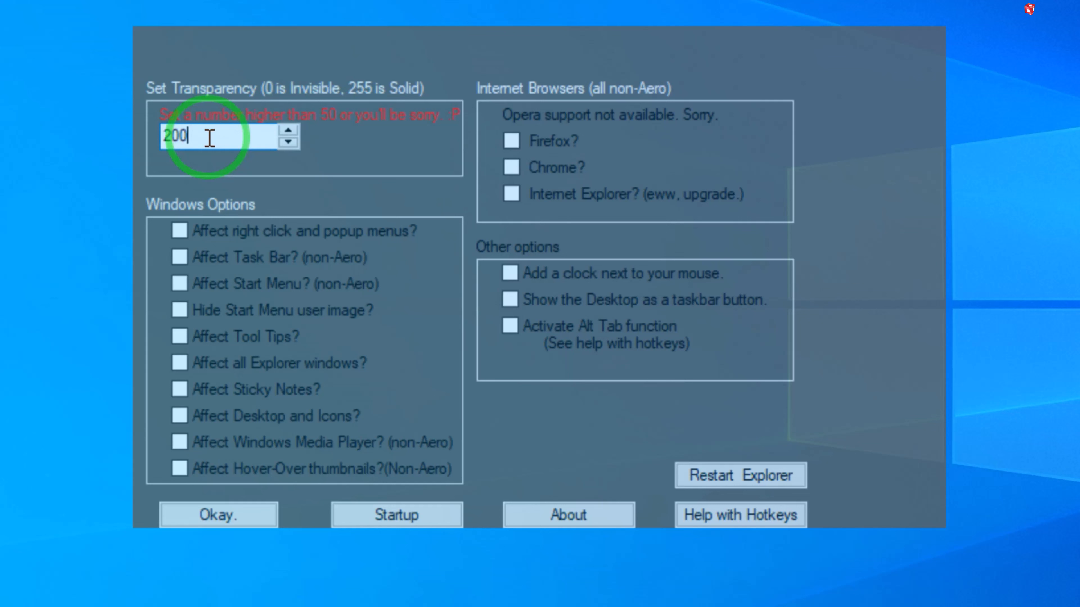
key(BackSpace)
key(BackSpace)
text(30)
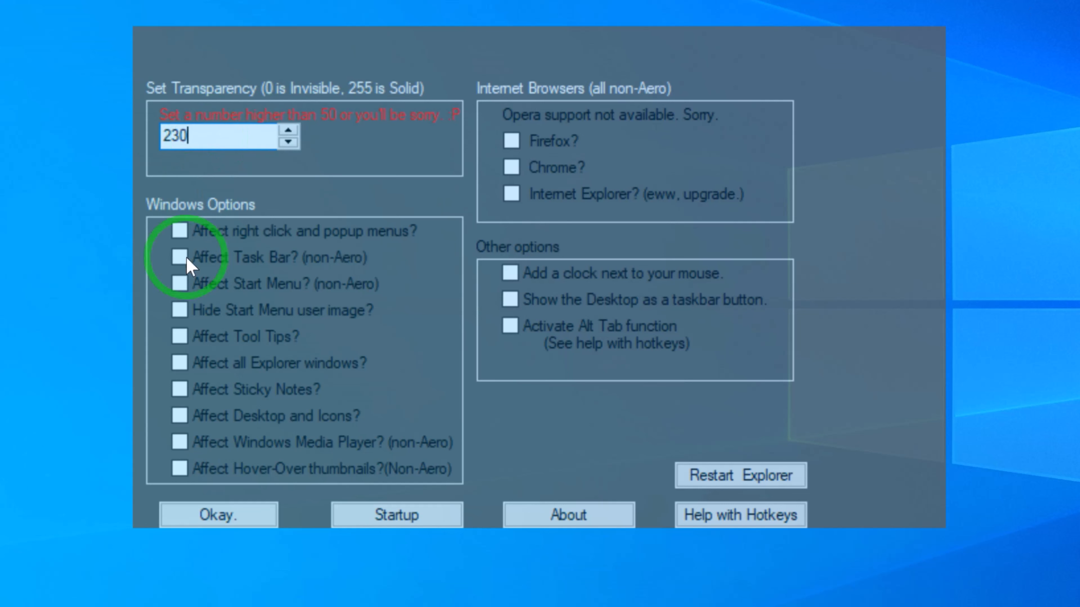
click(180, 364)
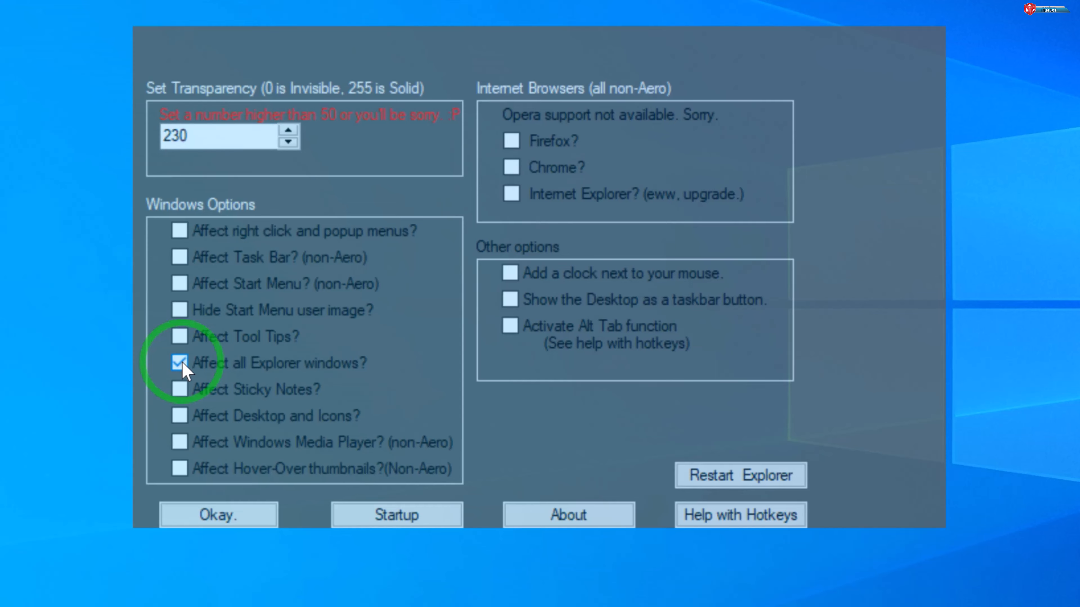
- Open the Startup folder through System Transparency's Startup option, move its window aside, and dismiss the shortcut notice and the open windows
click(418, 527)
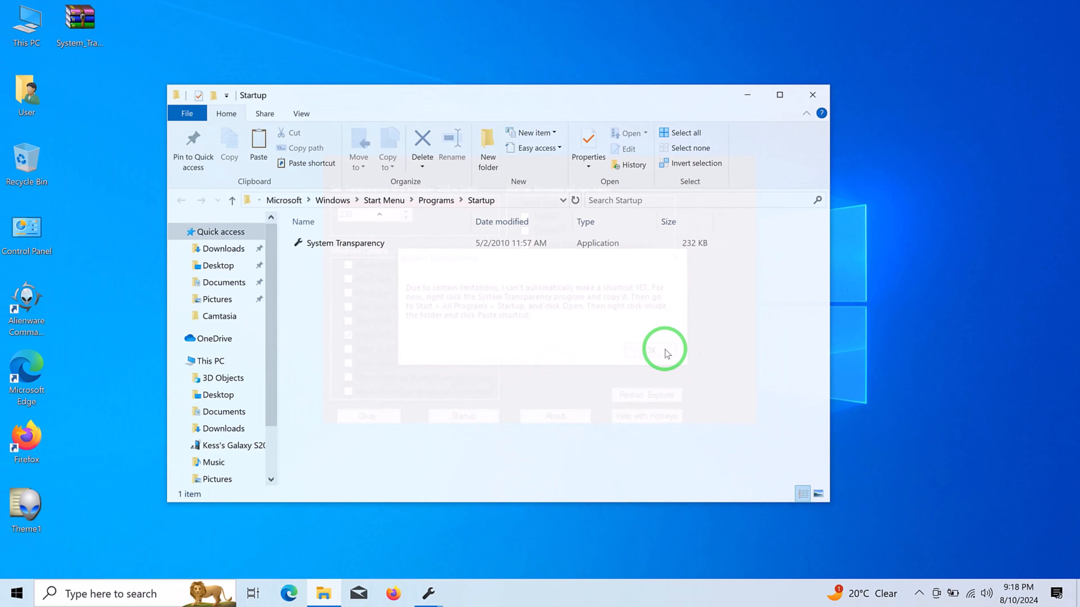
click(622, 238)
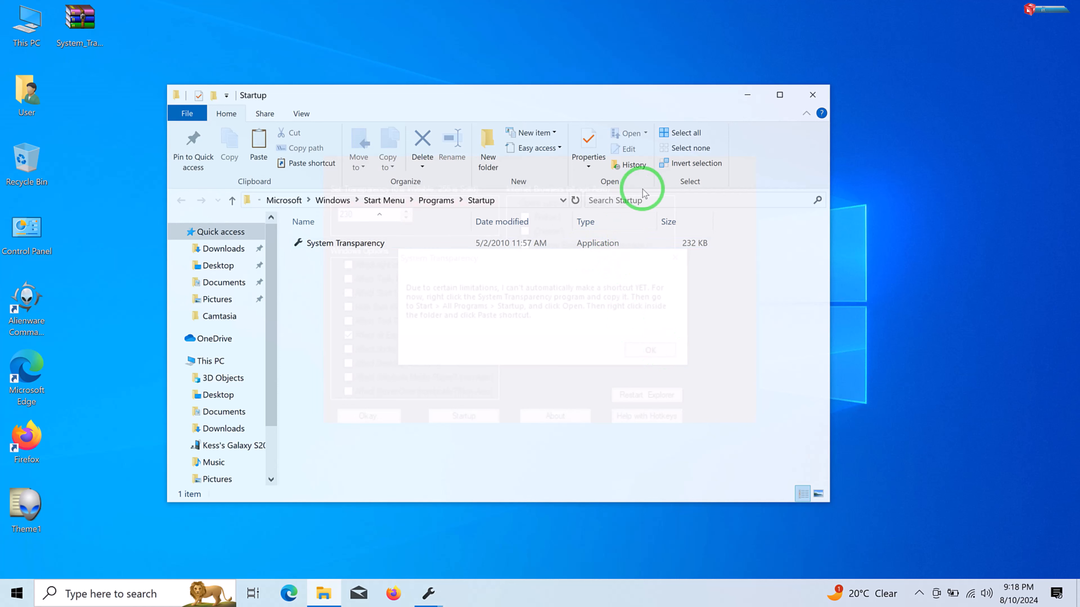
drag(659, 100, 511, 321)
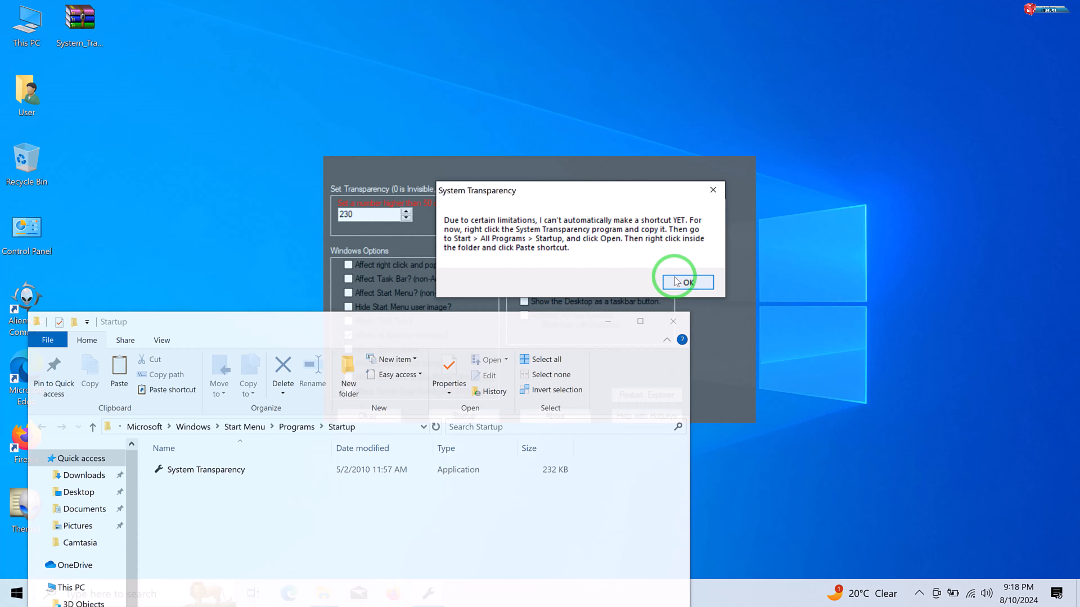
click(686, 281)
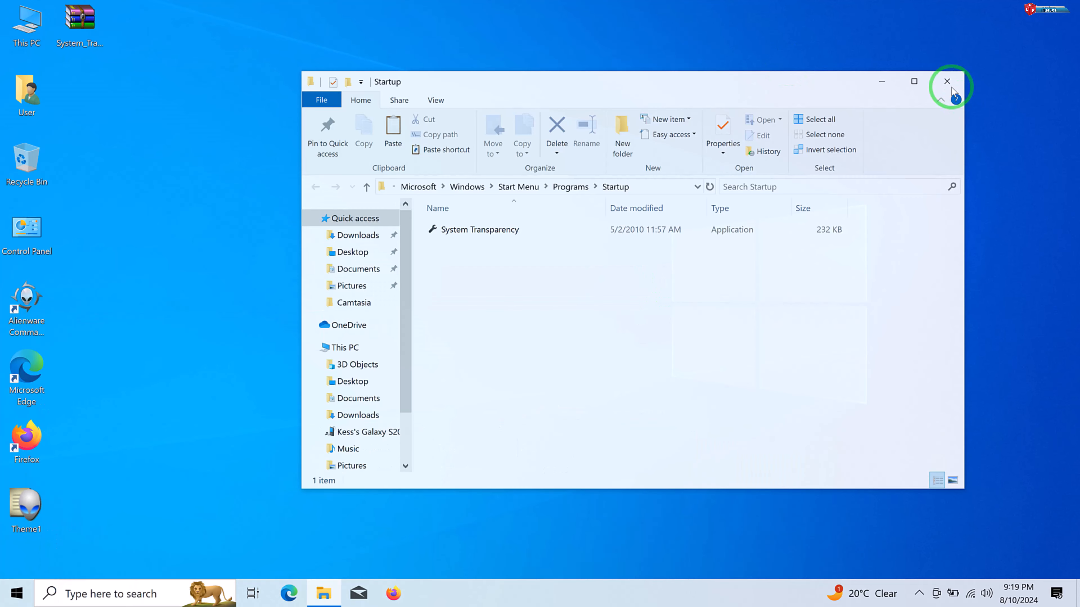
click(948, 80)
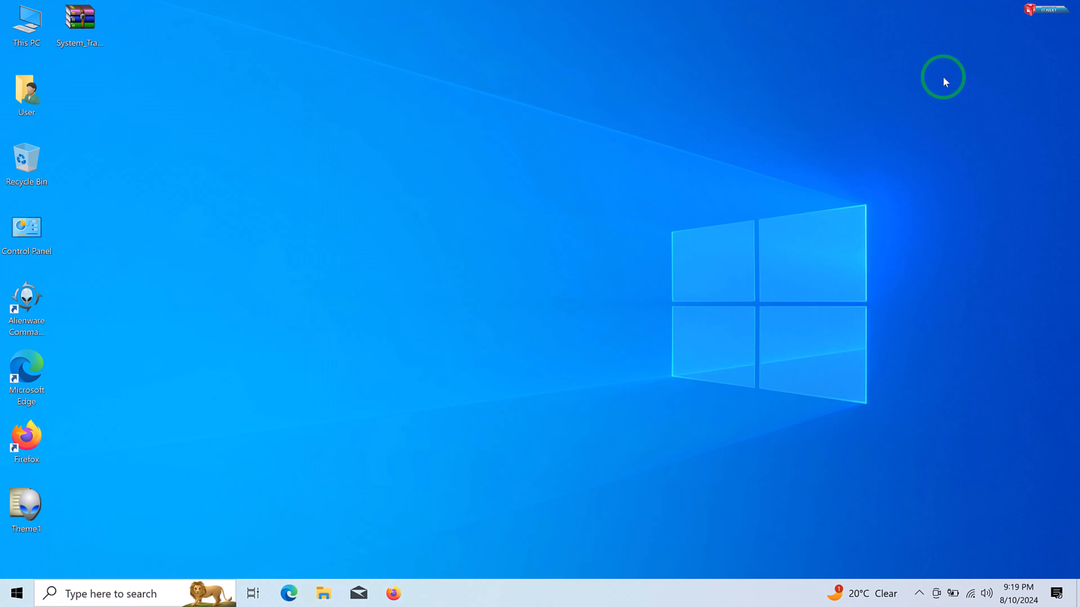
- Set the Windows color mode to Dark in the desktop's Personalization settings and close Settings
right_click(371, 201)
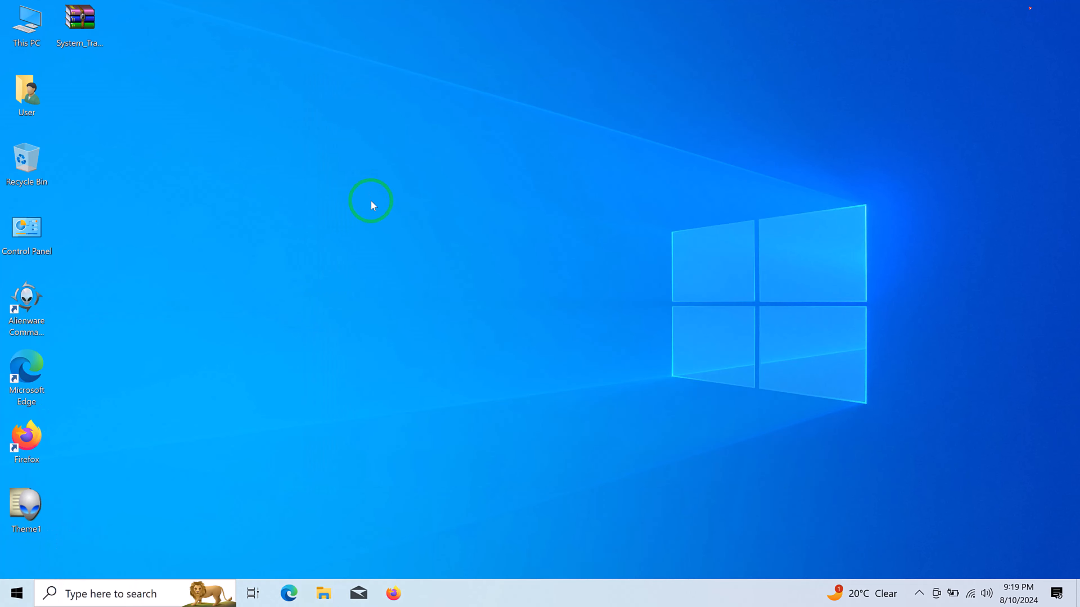
click(426, 366)
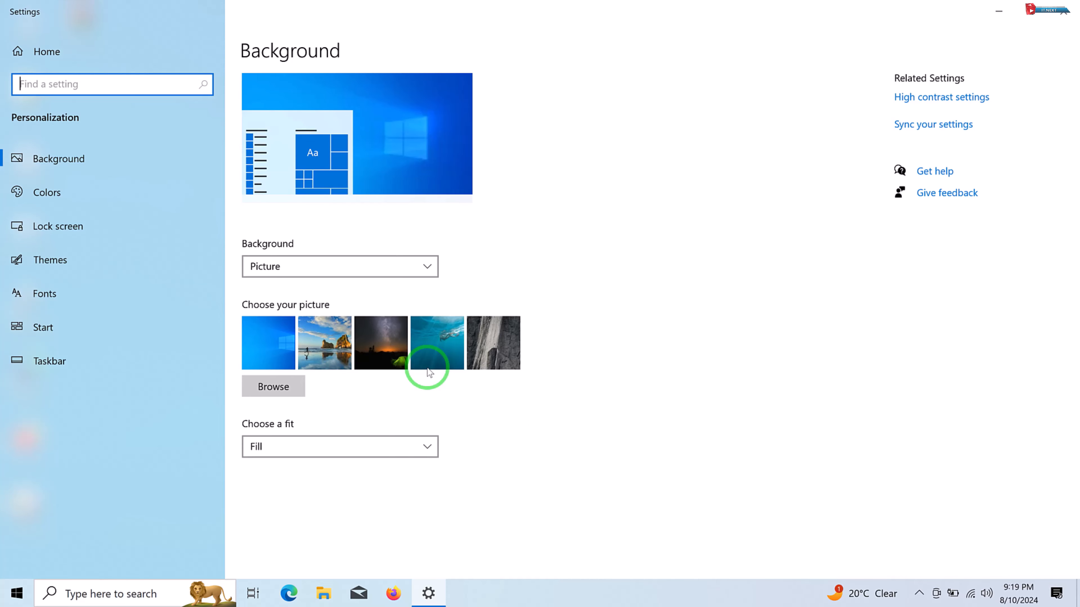
click(68, 191)
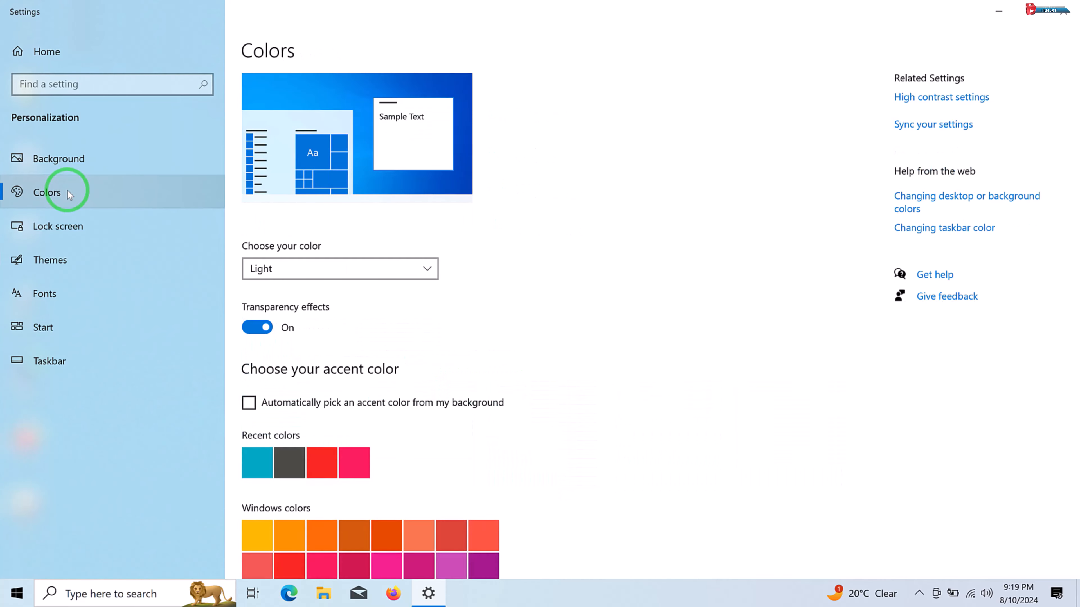
click(374, 272)
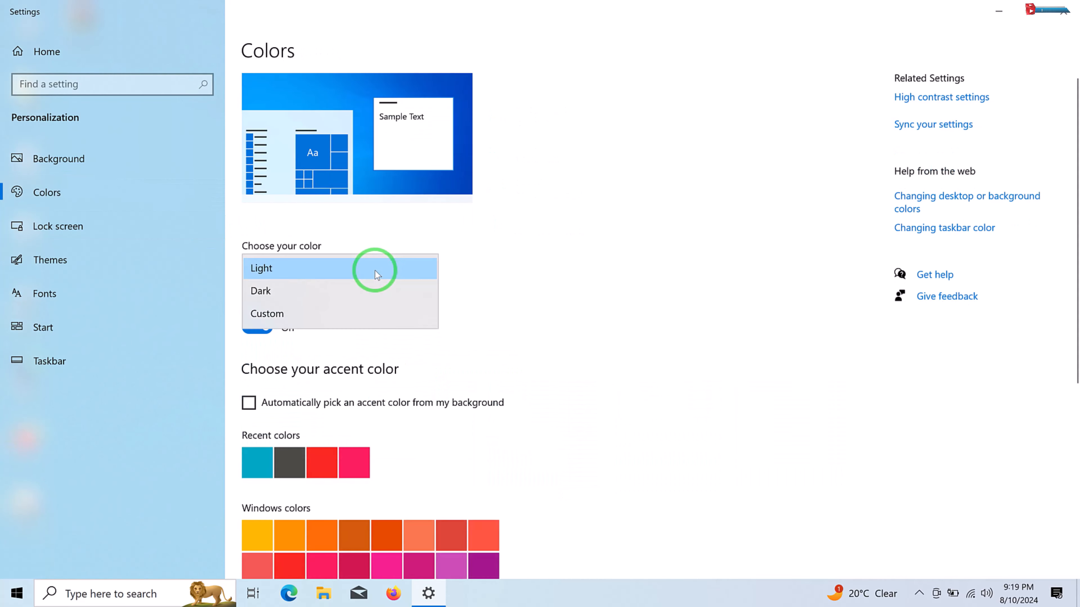
click(355, 294)
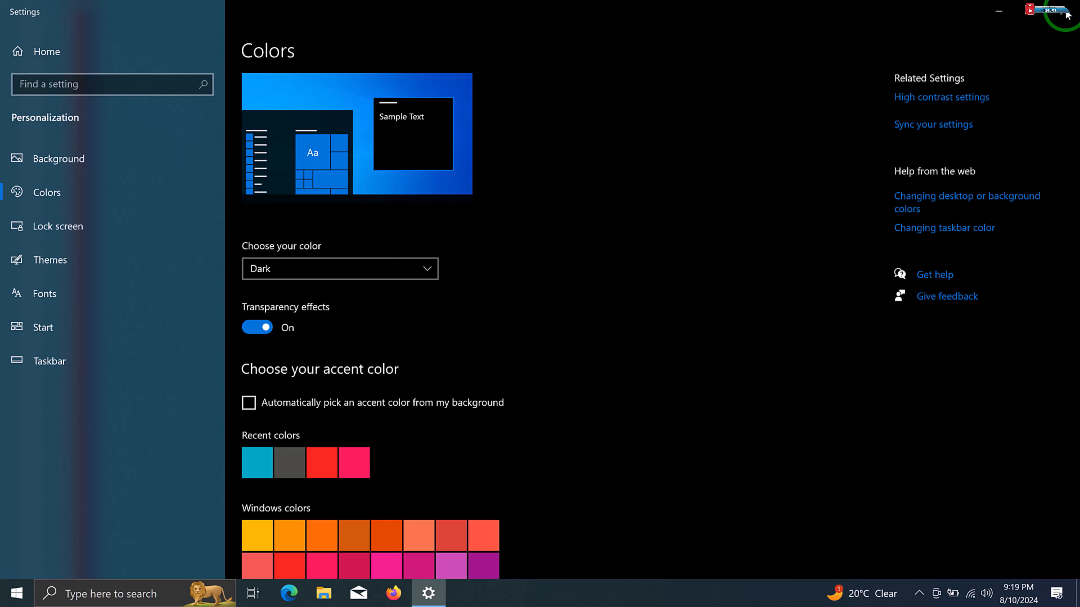
click(1067, 15)
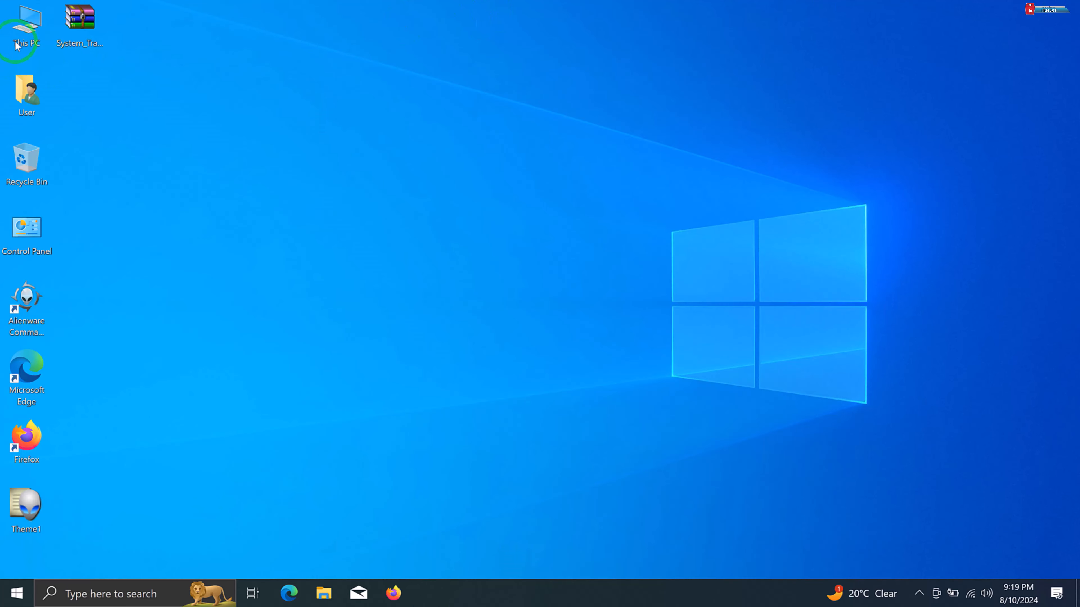
- Open the This PC and User folders and move the User window partly over This PC to check the transparency
double_click(25, 39)
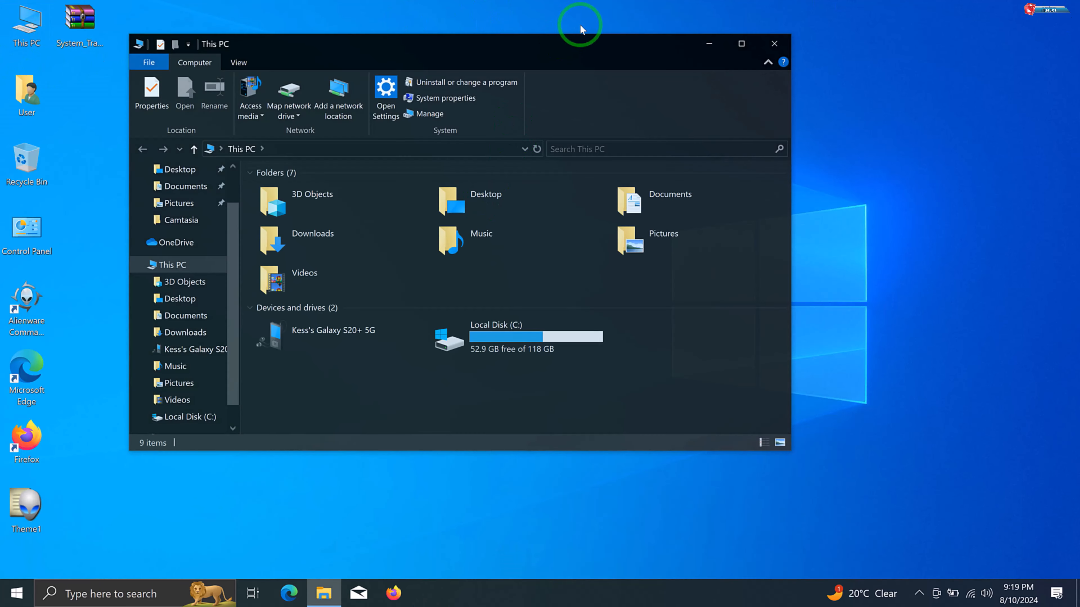
double_click(33, 98)
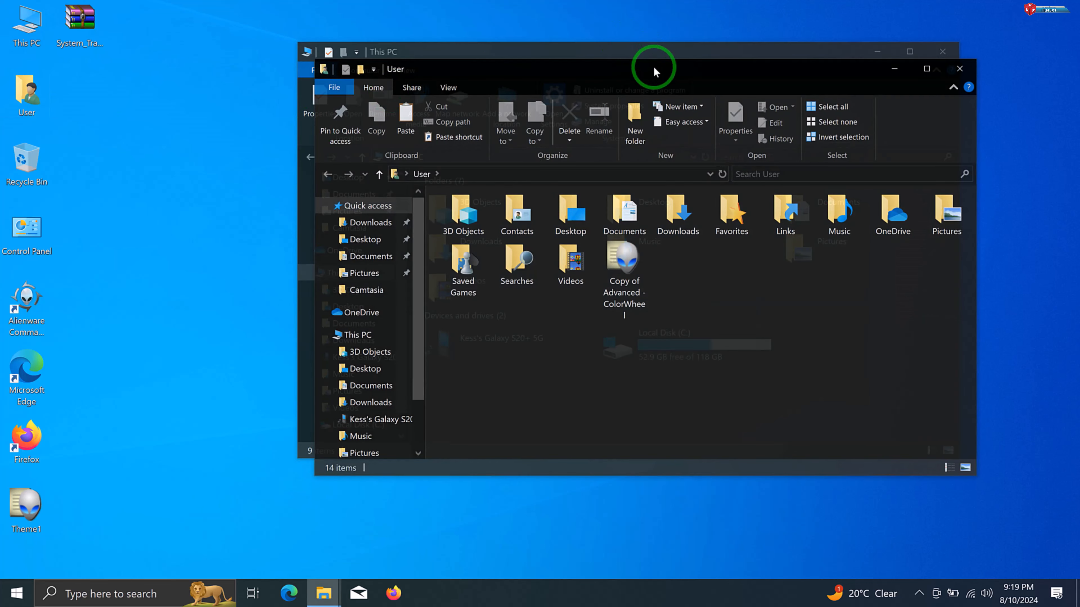
drag(655, 71, 404, 102)
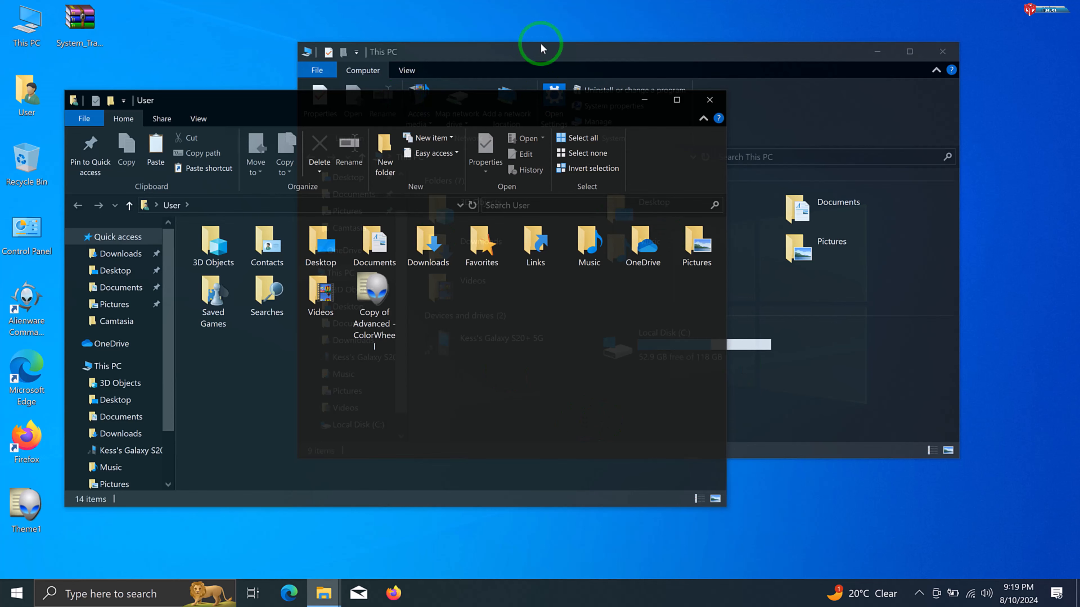
drag(540, 99, 536, 68)
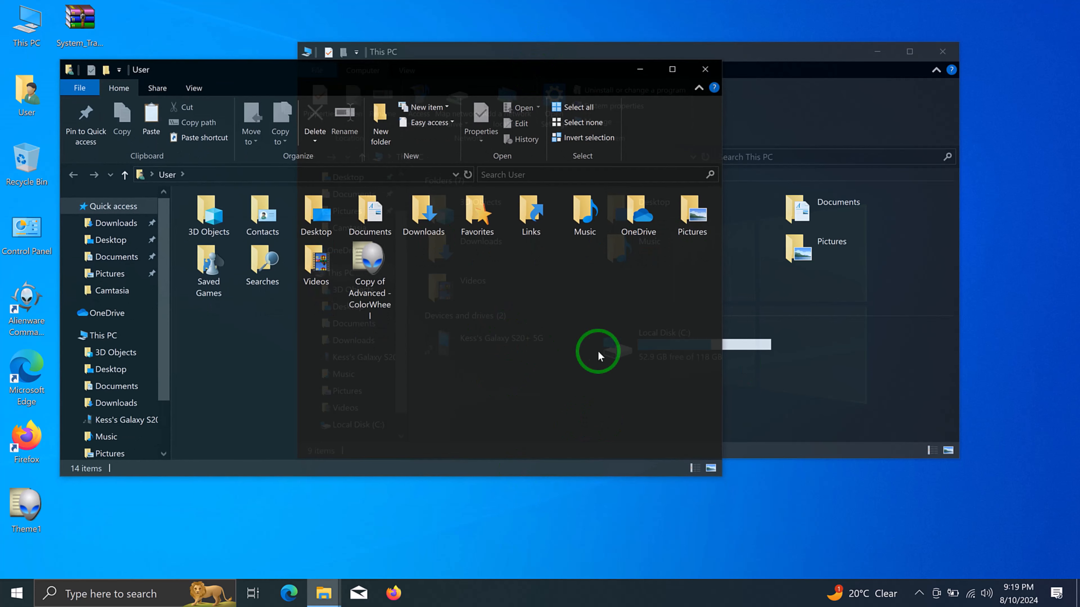